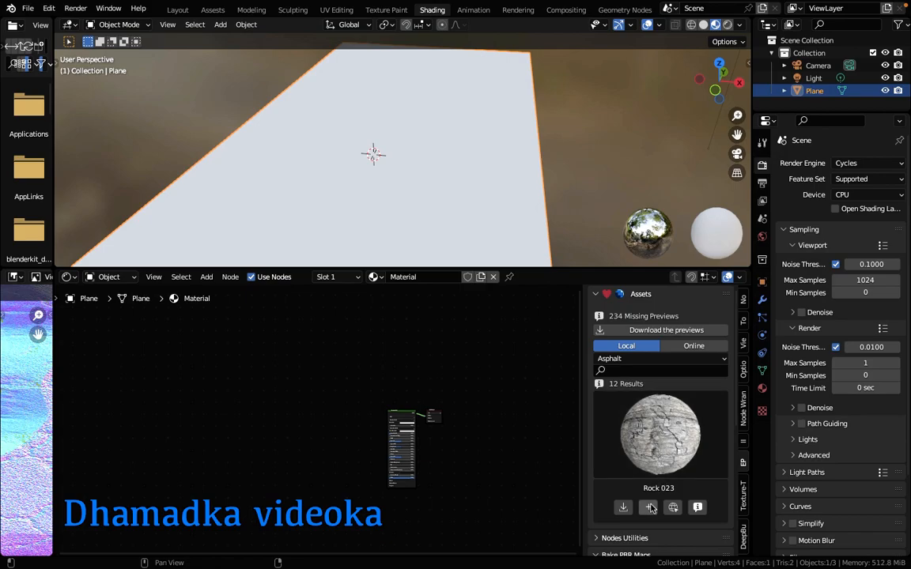
# Add the Rock 023 asset to the selected plane's material and detach its nodes from their frame.
pyautogui.click(650, 512)
pyautogui.click(644, 549)
pyautogui.moveTo(242, 355); pyautogui.dragTo(480, 466)
pyautogui.moveTo(203, 309); pyautogui.dragTo(407, 467)
pyautogui.hotkey('alt', 'p')
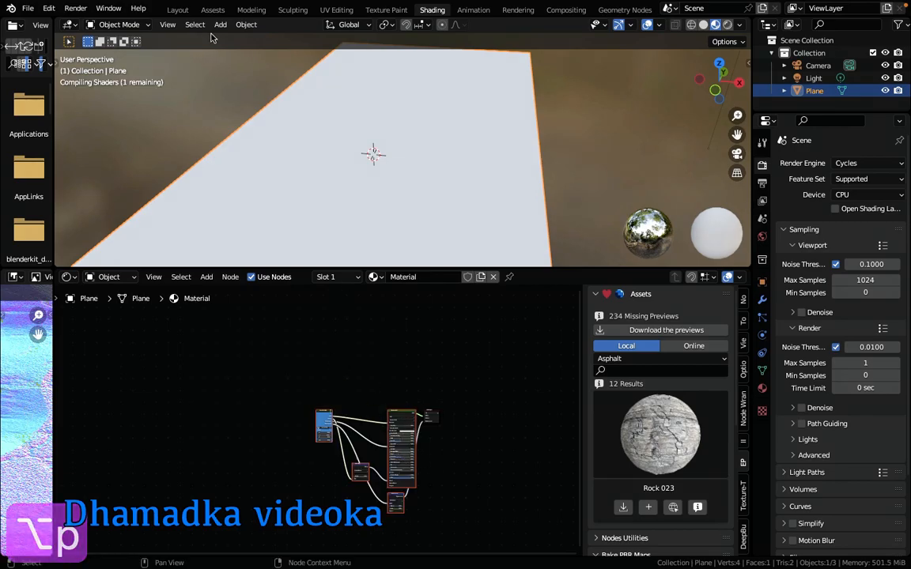
pyautogui.scroll(-2, 154, 178)
pyautogui.moveTo(155, 177); pyautogui.dragTo(164, 169, button='middle')
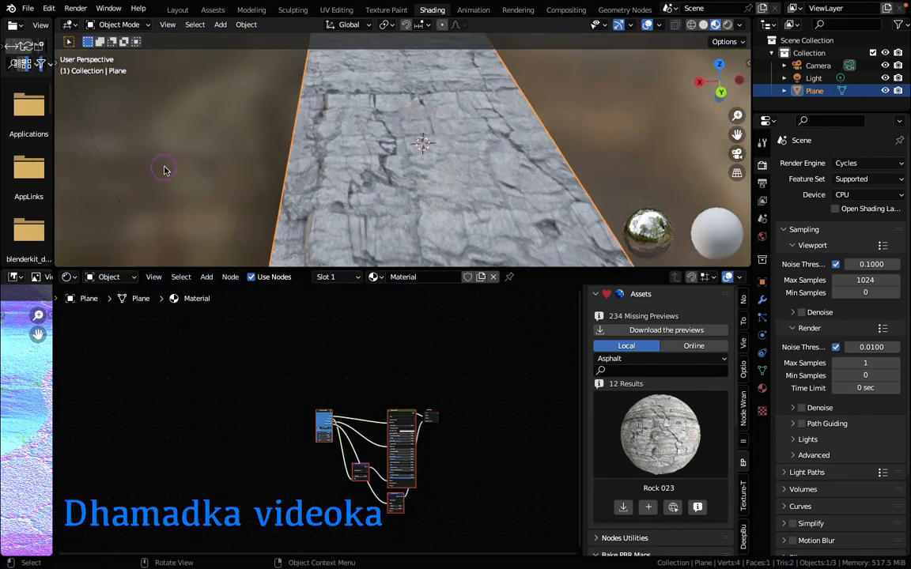
pyautogui.scroll(-4, 421, 175)
pyautogui.moveTo(421, 176); pyautogui.dragTo(473, 139, button='middle')
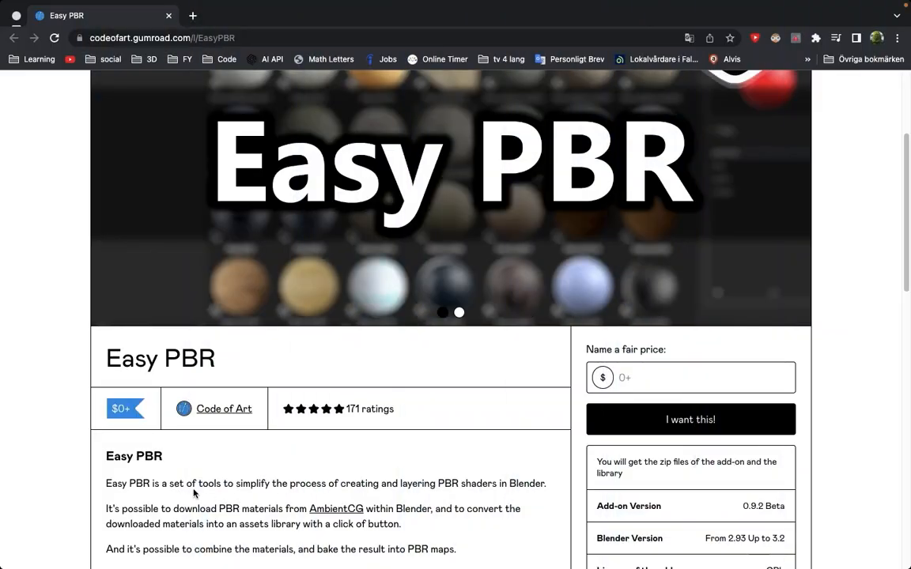
# Switch to the web browser and review the Easy PBR product description on Gumroad.
pyautogui.scroll(-2, 195, 493)
pyautogui.scroll(4, 195, 491)
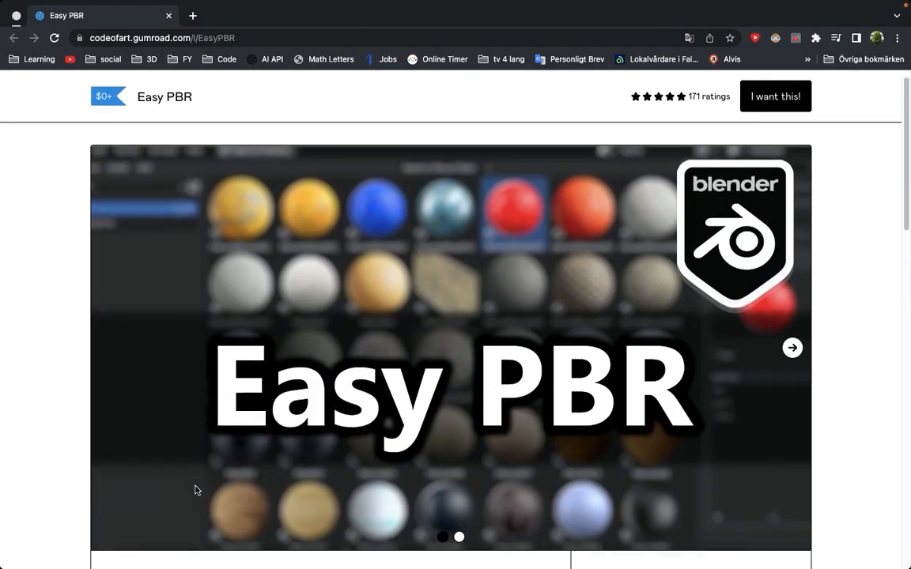
pyautogui.scroll(-5, 196, 488)
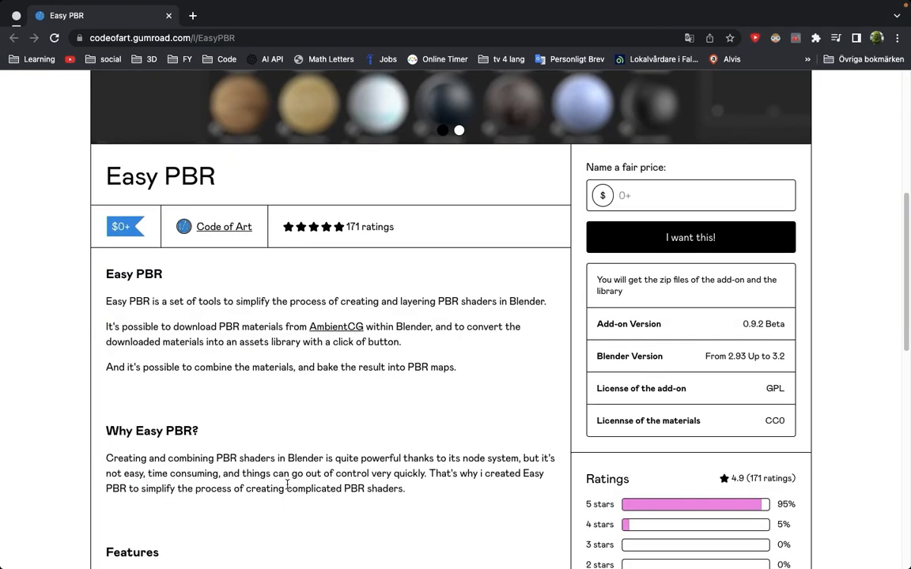
pyautogui.write('311433')
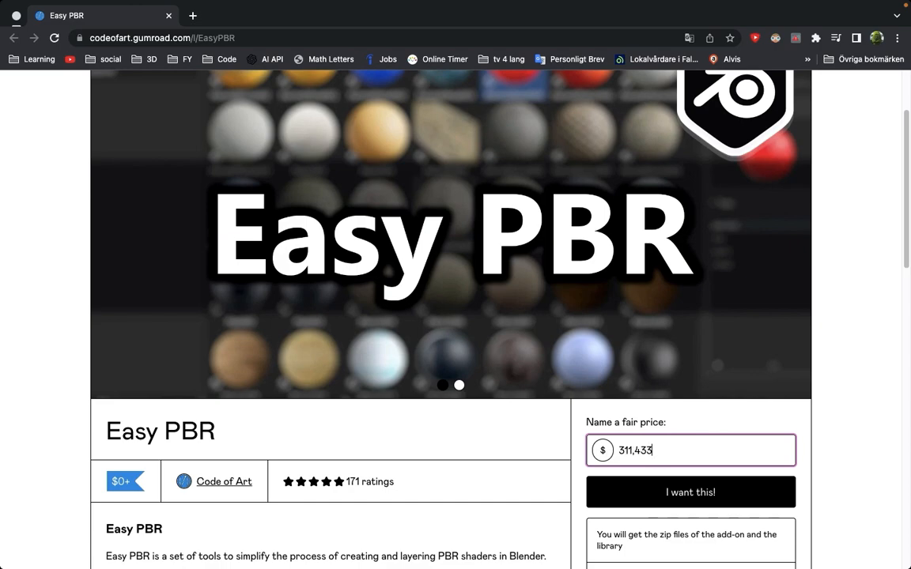
pyautogui.press('BackSpace')
pyautogui.press('BackSpace')
pyautogui.press('BackSpace')
pyautogui.press('BackSpace')
pyautogui.press('BackSpace')
pyautogui.press('BackSpace')
# Set the Easy PBR price to $0 and request the product.
pyautogui.write('0')
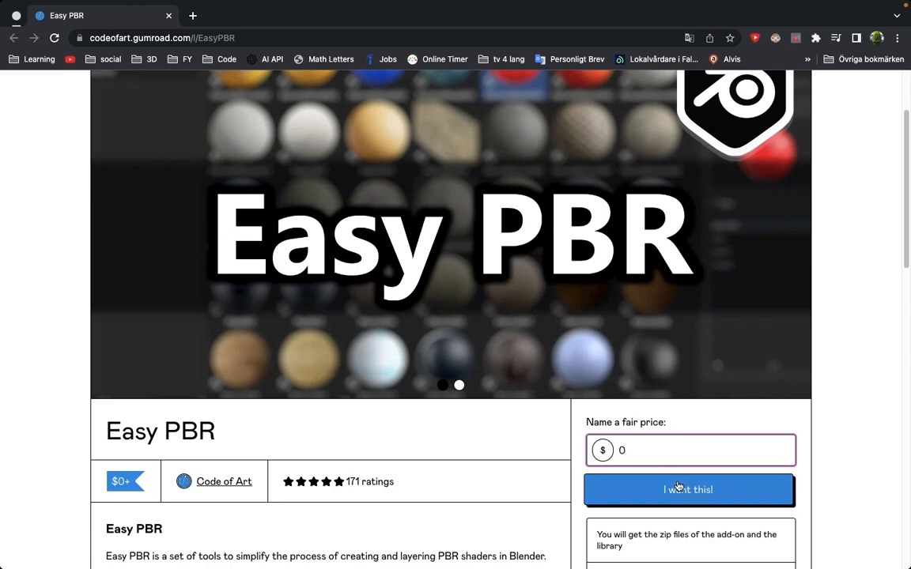
pyautogui.click(701, 503)
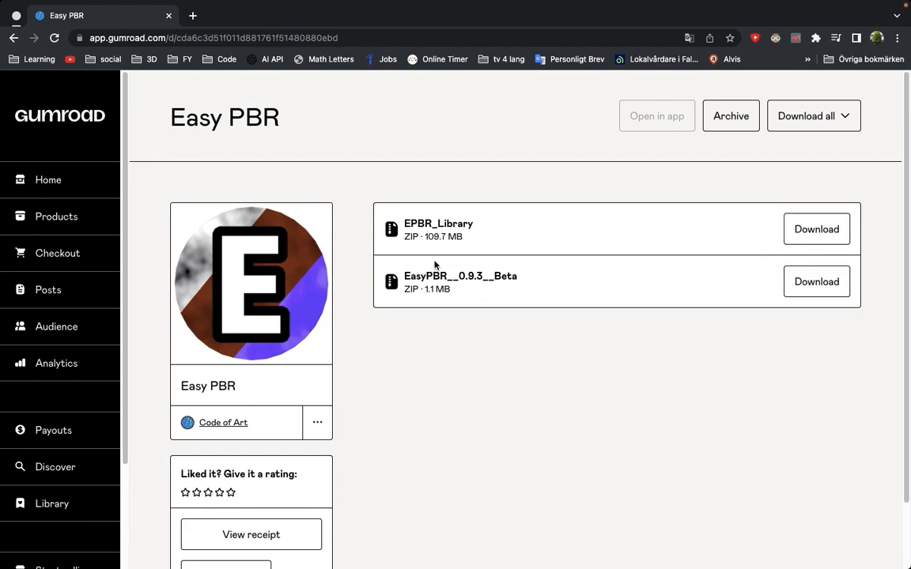
# Examine the EPBR_Library and EasyPBR__0.9.3__Beta files offered for download and switch to the EasyPBR page.
pyautogui.moveTo(546, 293); pyautogui.dragTo(389, 283)
pyautogui.moveTo(411, 224); pyautogui.dragTo(495, 227)
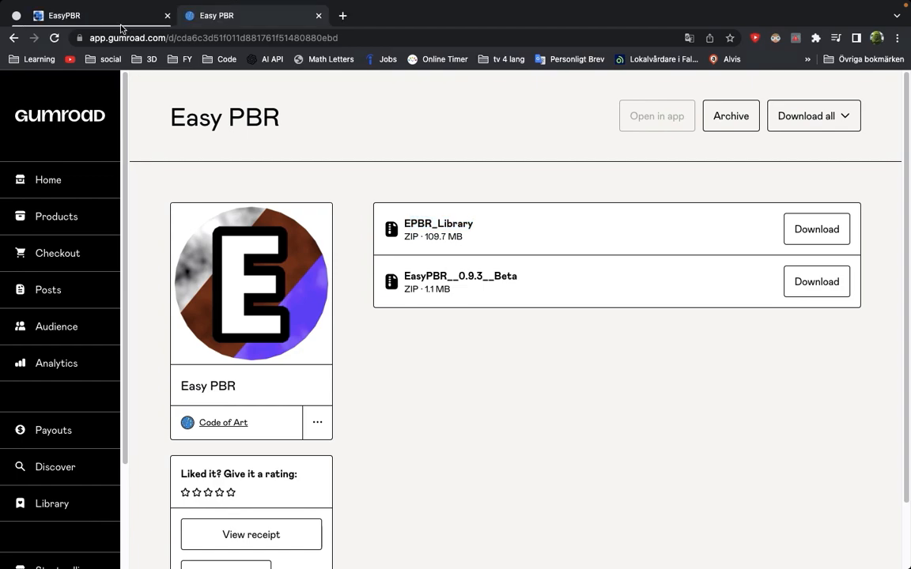
pyautogui.click(106, 19)
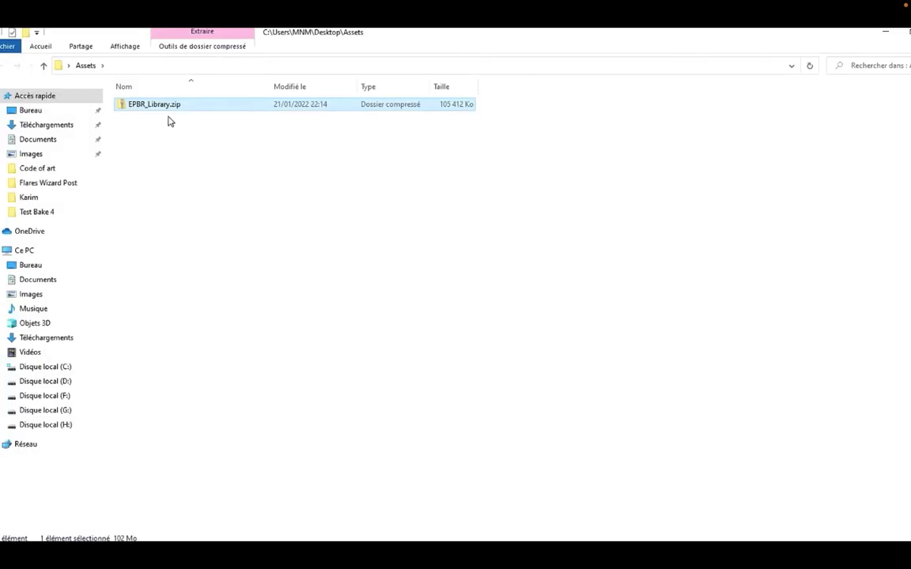
# Extract EPBR_Library.zip in the Assets folder with 7-Zip and permanently delete the archive.
pyautogui.rightClick(159, 106)
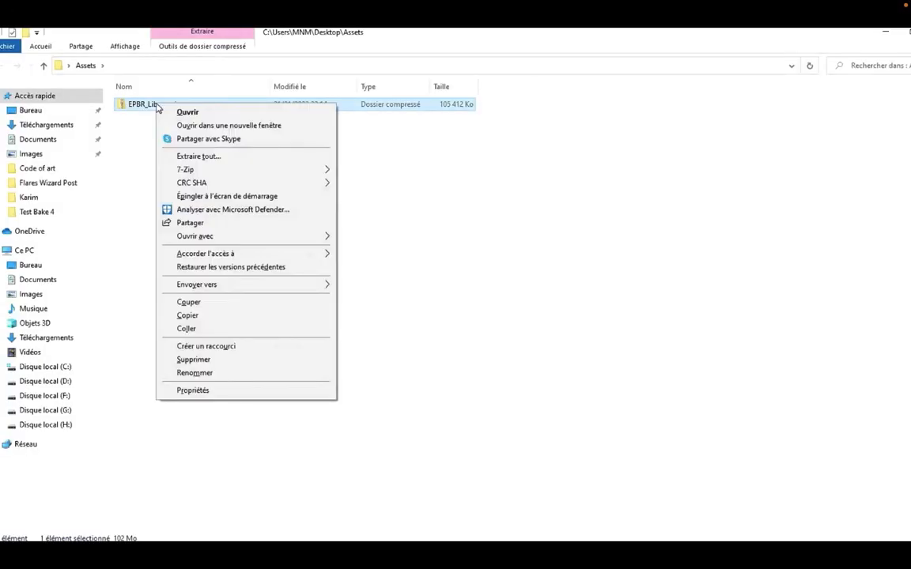
pyautogui.moveTo(198, 169)
pyautogui.click(371, 210)
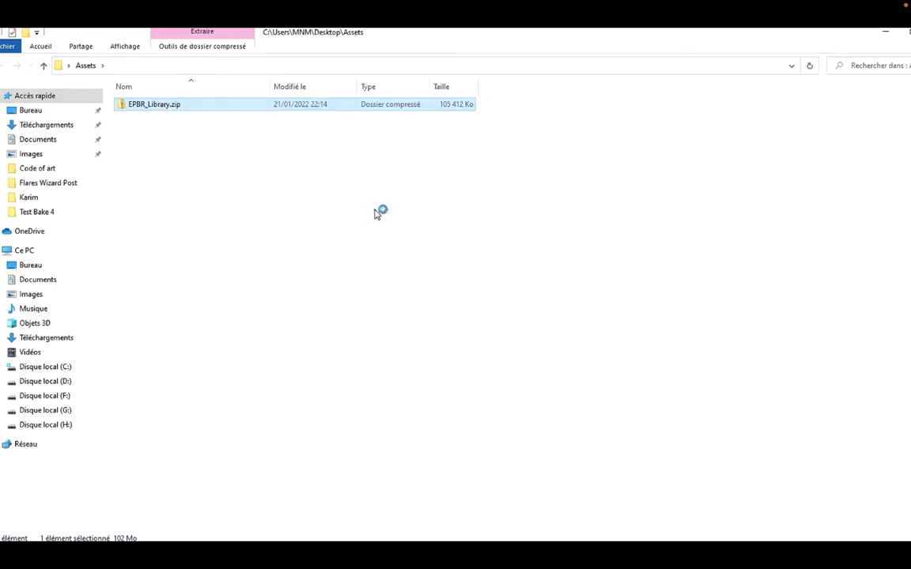
pyautogui.hotkey('shift', 'Delete')
pyautogui.click(519, 339)
pyautogui.doubleClick(168, 106)
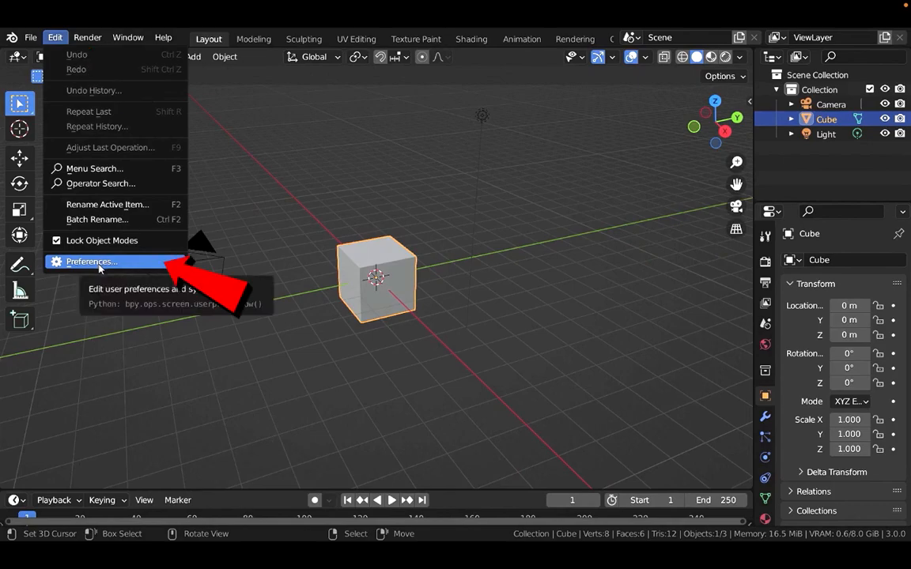
# In Blender, install the add-on from EasyPBR__0.9.0__Beta.zip and enable Material: Easy PBR.
pyautogui.click(98, 262)
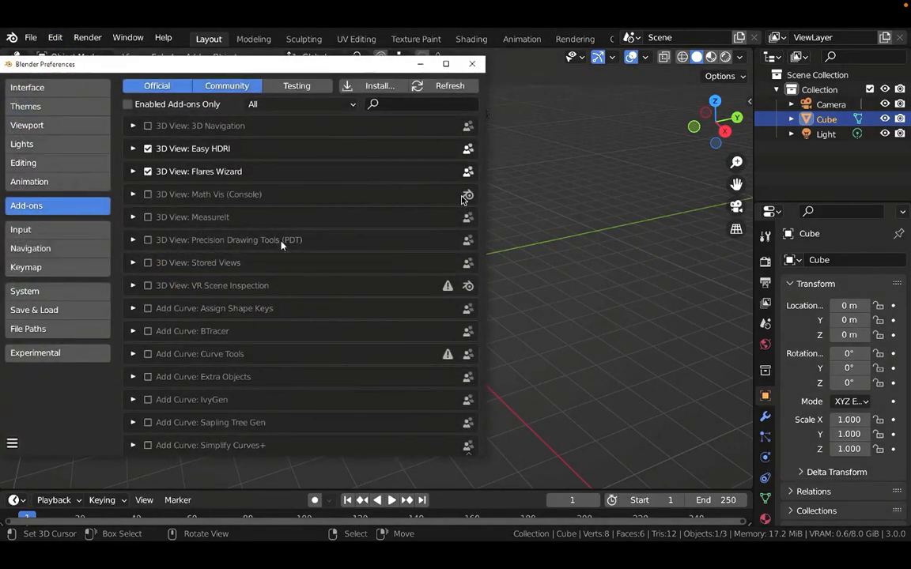
pyautogui.click(372, 85)
pyautogui.doubleClick(218, 133)
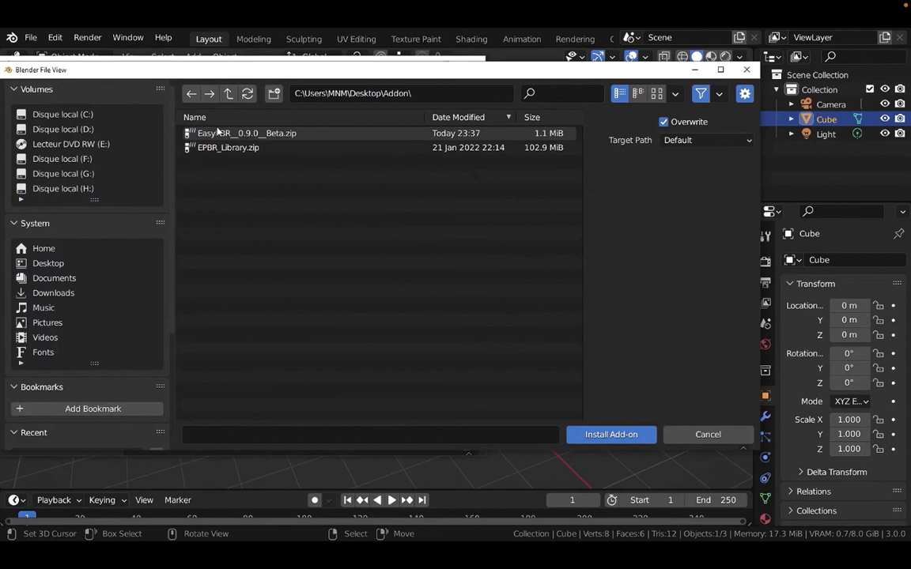
pyautogui.click(280, 135)
pyautogui.click(599, 435)
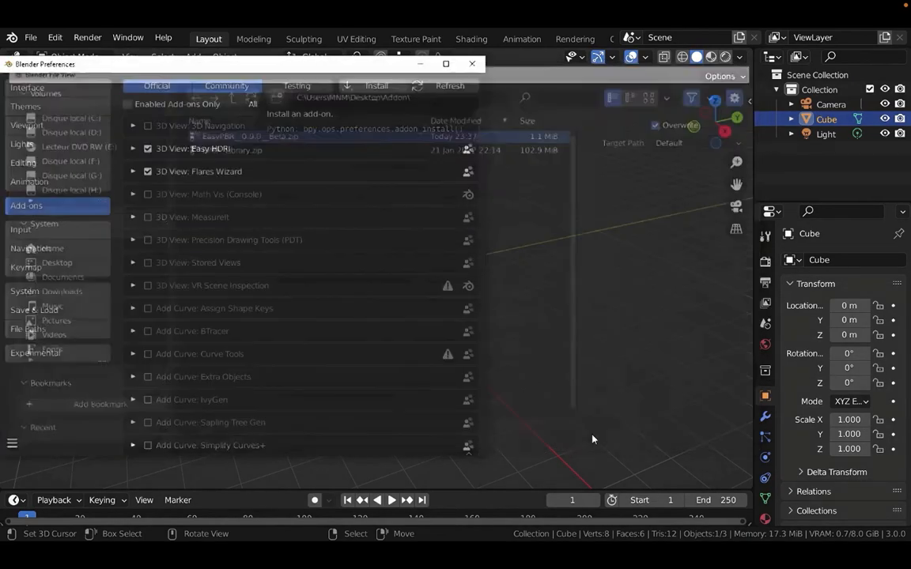
pyautogui.click(148, 128)
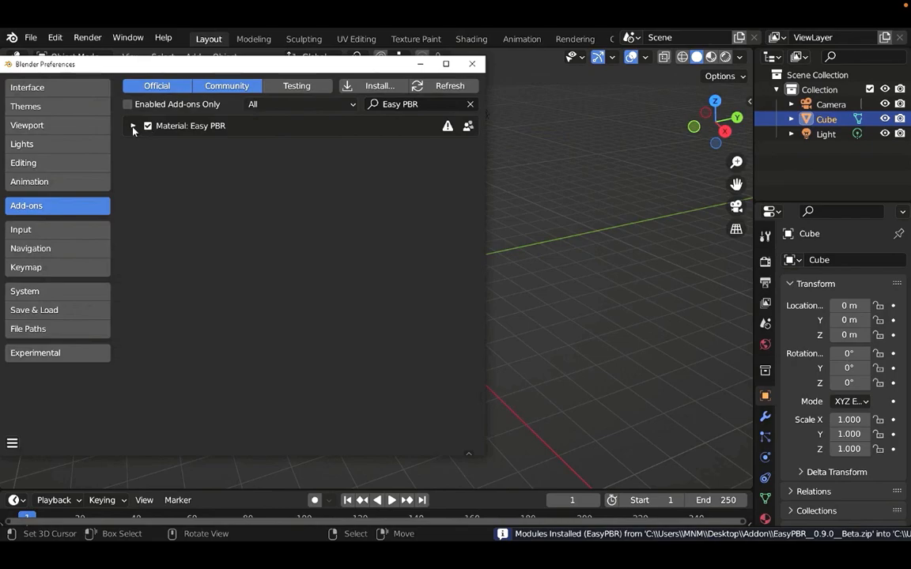
# Set the Easy PBR add-on's library path to the Easy_PBR_library folder inside Desktop\Assets, using an absolute path.
pyautogui.click(133, 125)
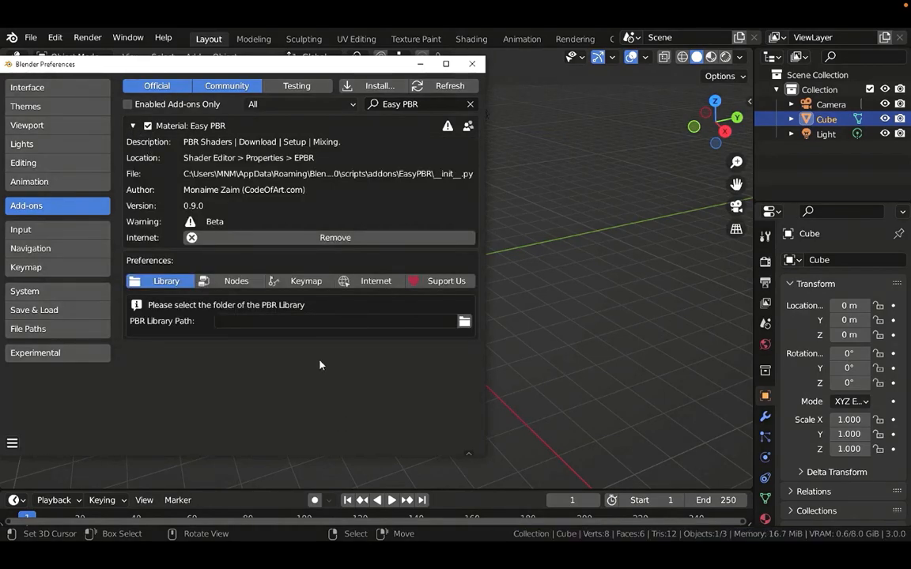
pyautogui.click(465, 321)
pyautogui.click(49, 263)
pyautogui.click(245, 162)
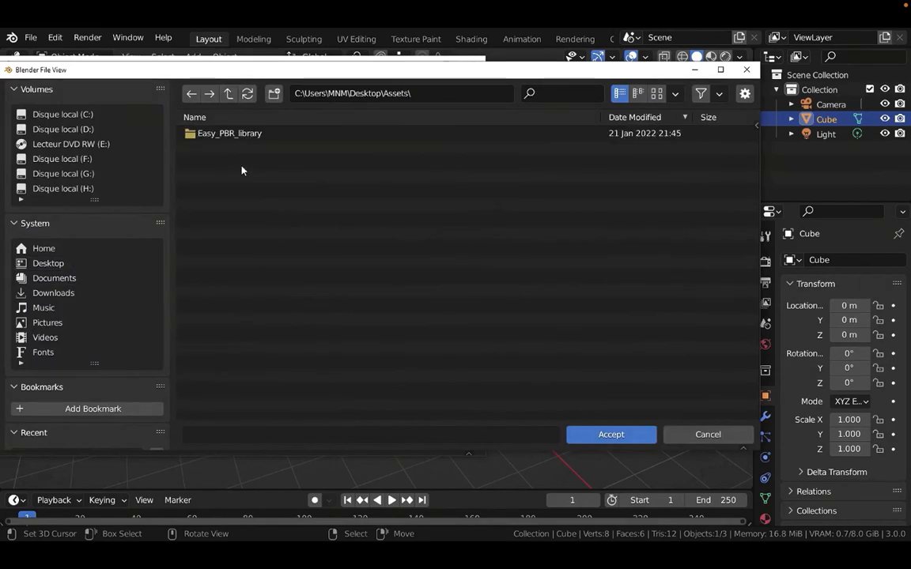
pyautogui.click(229, 133)
pyautogui.moveTo(757, 125); pyautogui.dragTo(581, 127)
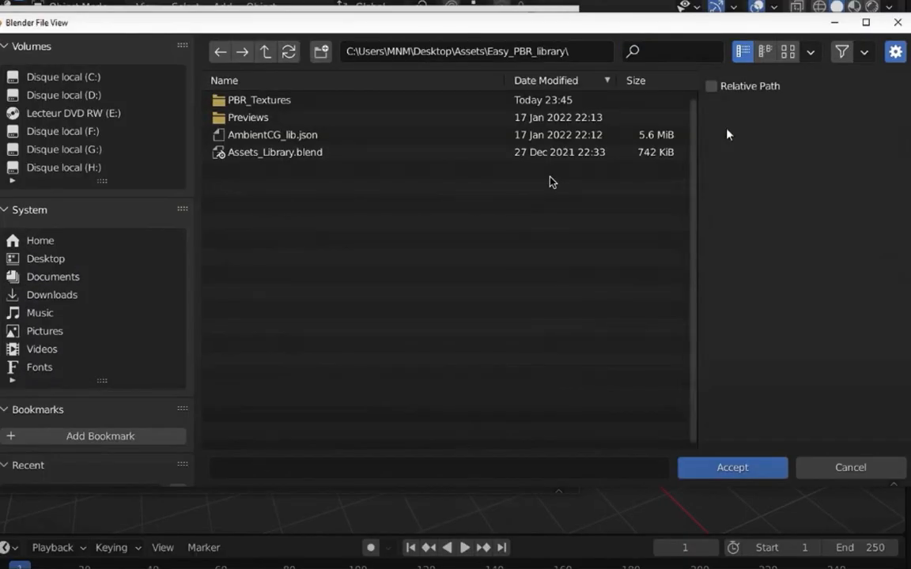
pyautogui.click(731, 467)
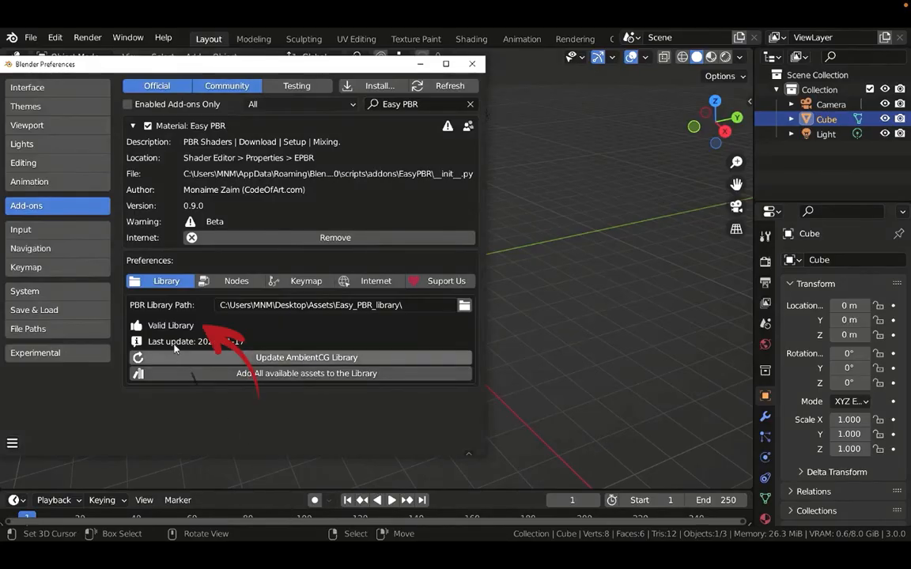
pyautogui.click(12, 444)
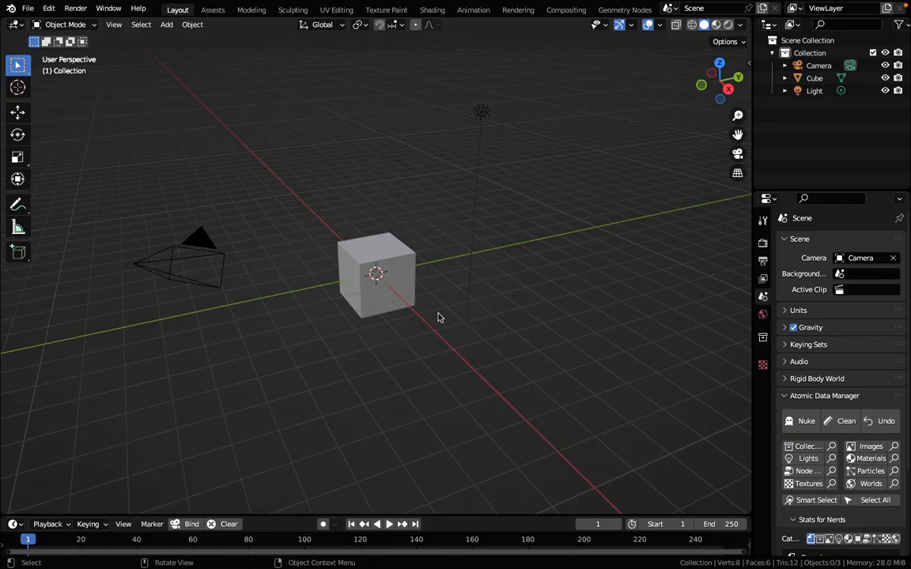
# Delete the default cube from the scene.
pyautogui.click(380, 290)
pyautogui.press('x')
pyautogui.click(386, 291)
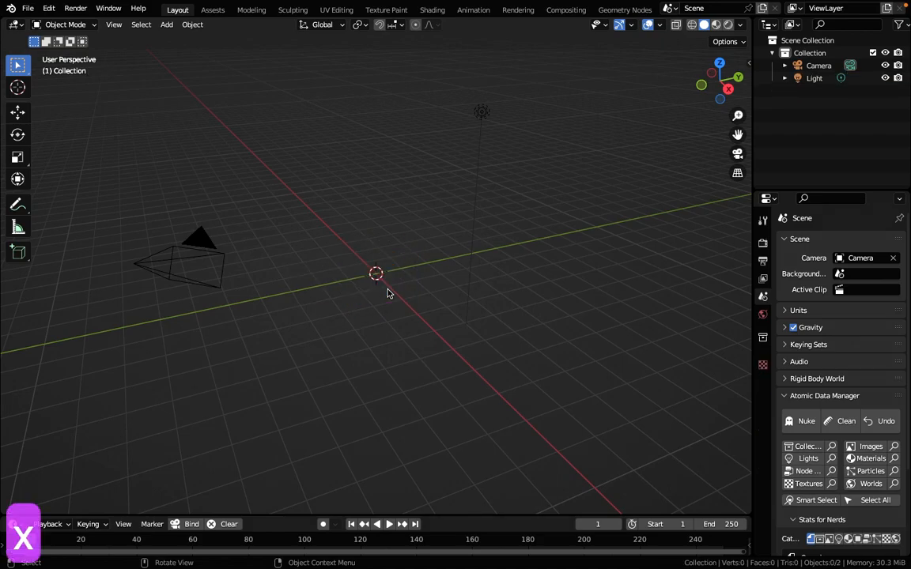
# Add a plane mesh at the world origin with a size of 4 m.
pyautogui.hotkey('shift', 'a')
pyautogui.click(166, 24)
pyautogui.moveTo(190, 39)
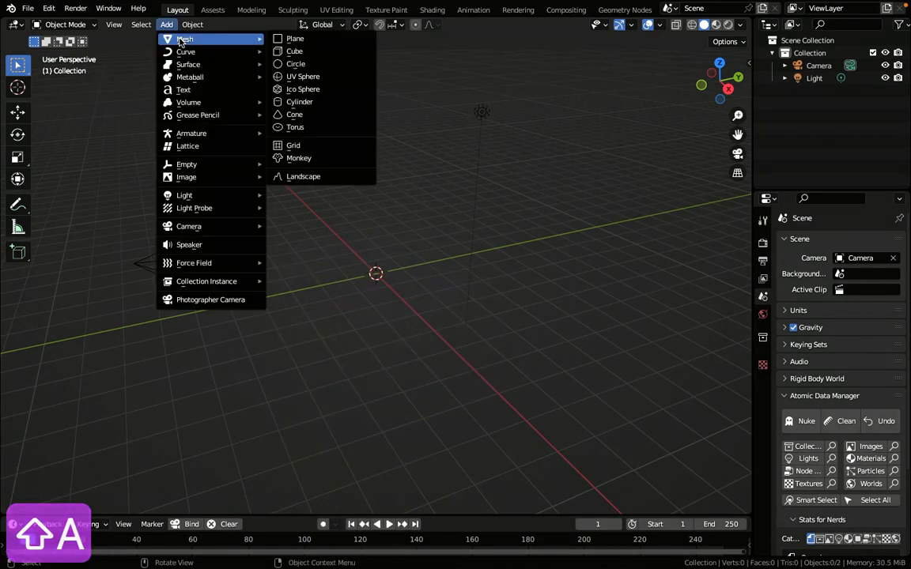
pyautogui.click(290, 39)
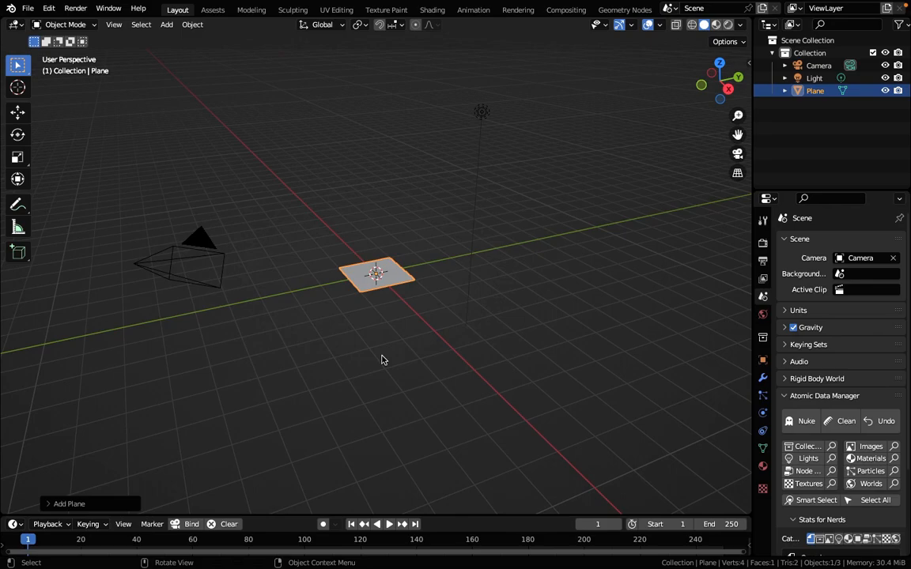
pyautogui.click(59, 503)
pyautogui.click(165, 394)
pyautogui.write('4')
pyautogui.press('Return')
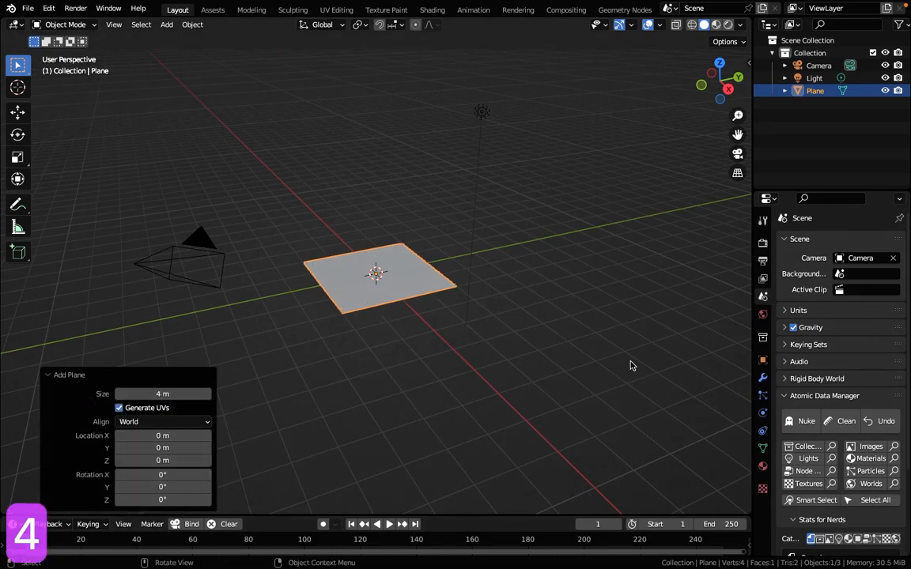
# Set the plane's Y dimension to 10 m.
pyautogui.click(763, 359)
pyautogui.press('n')
pyautogui.moveTo(675, 271); pyautogui.dragTo(670, 270)
pyautogui.click(669, 272)
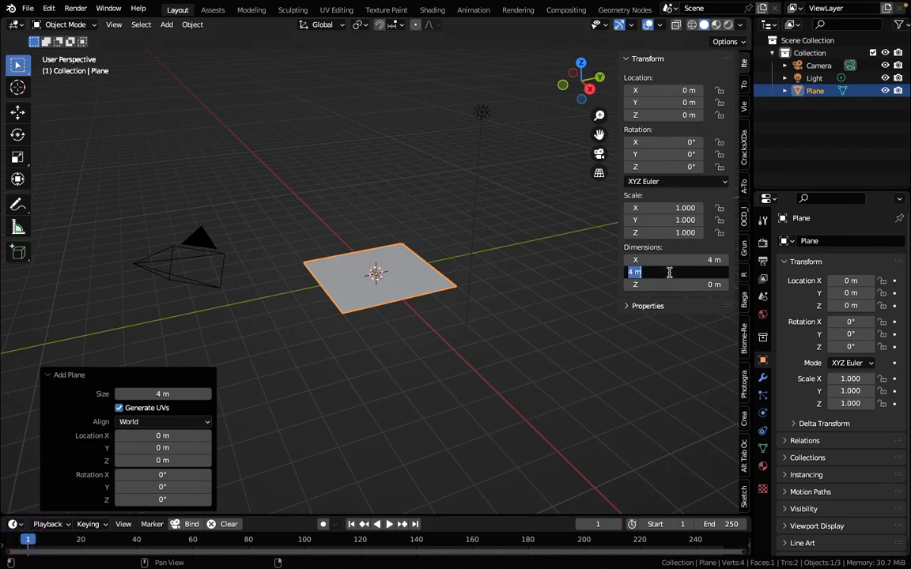
pyautogui.write('10')
pyautogui.press('Return')
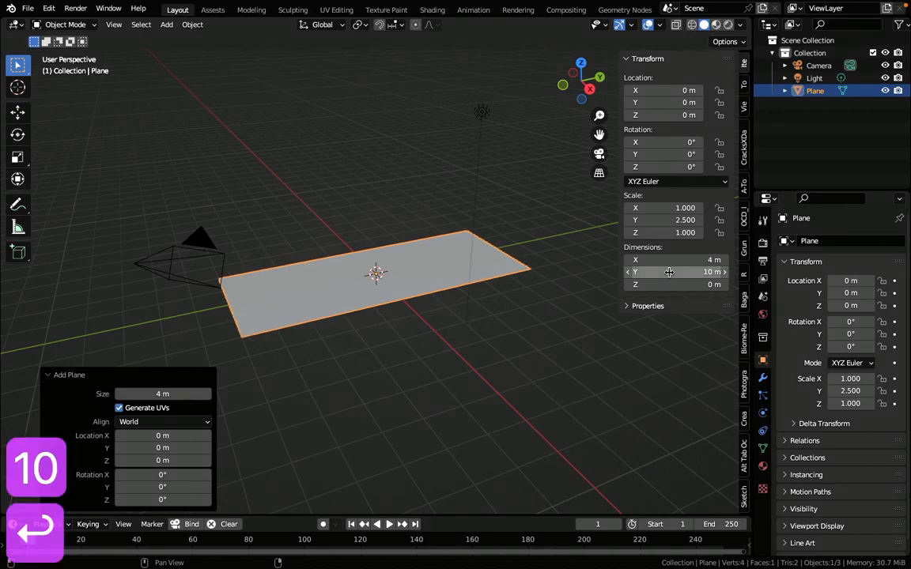
# Switch to the Shading workspace and show the EPBR asset browser in an enlarged shader editor.
pyautogui.click(432, 9)
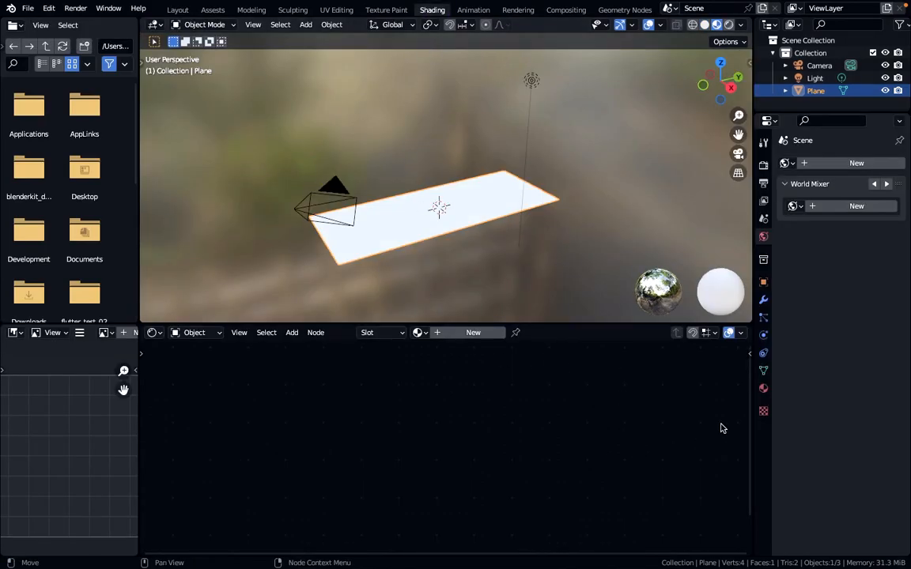
pyautogui.click(749, 355)
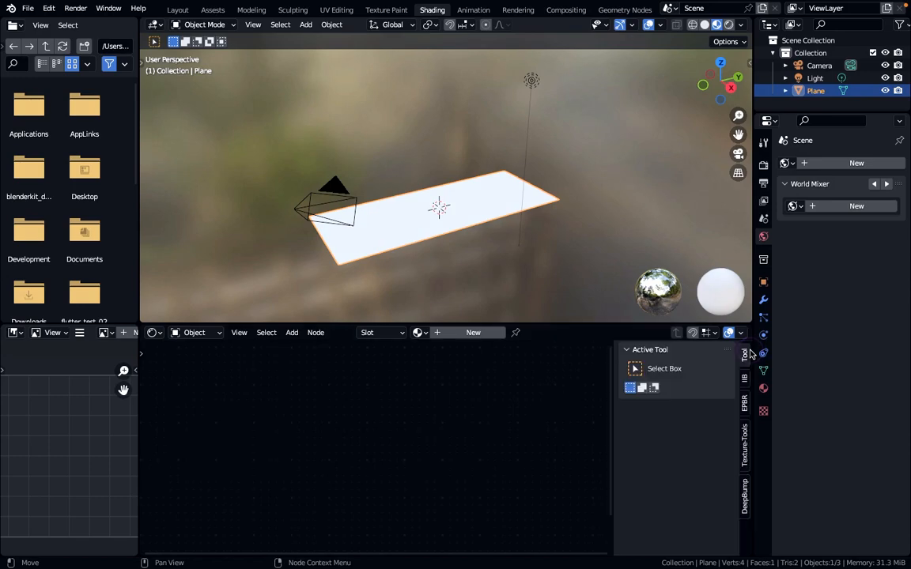
pyautogui.click(745, 401)
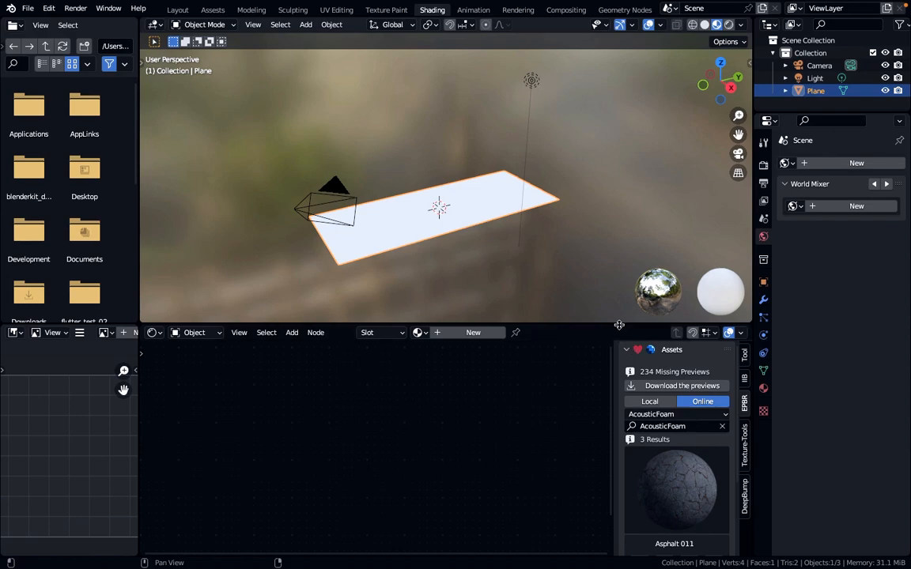
pyautogui.moveTo(619, 325); pyautogui.dragTo(633, 191)
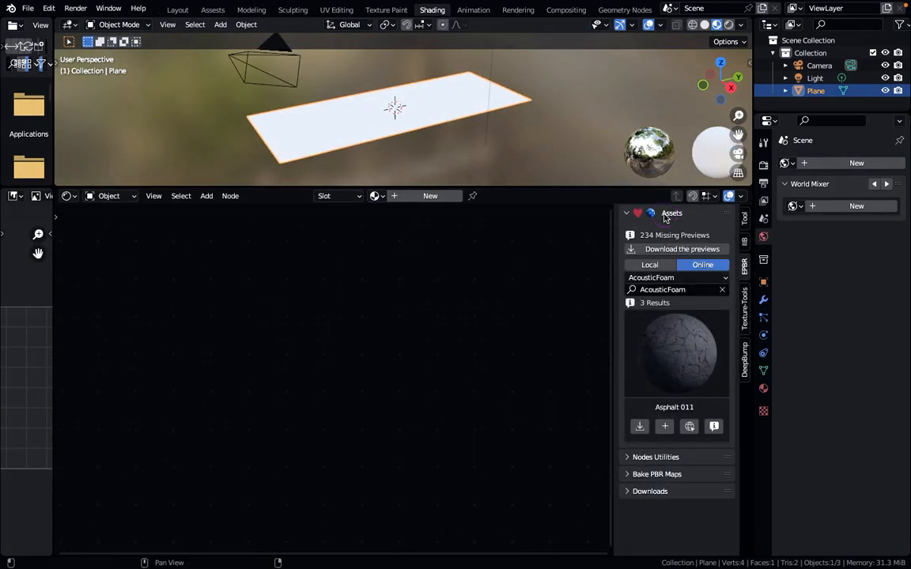
# Show the local Easy PBR assets and clear the AcousticFoam search filter.
pyautogui.click(661, 267)
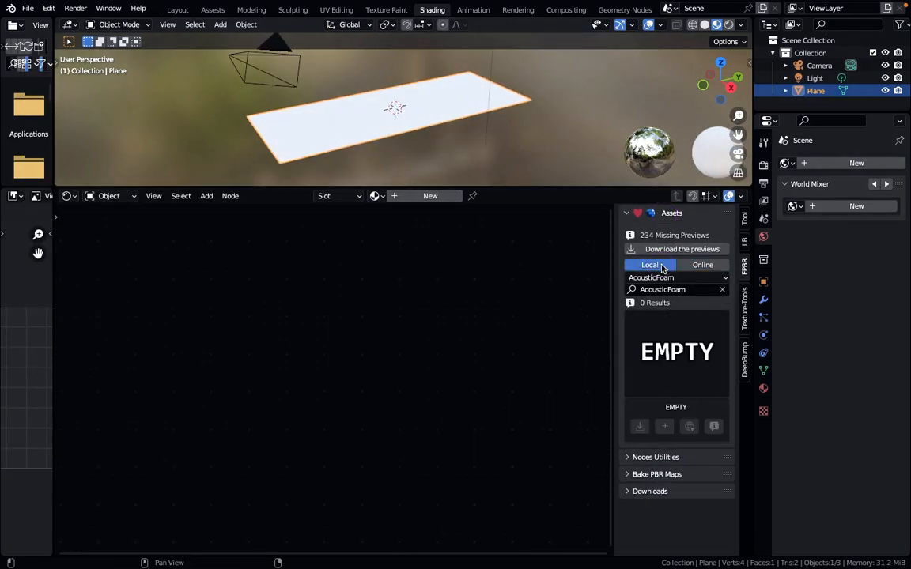
pyautogui.click(703, 266)
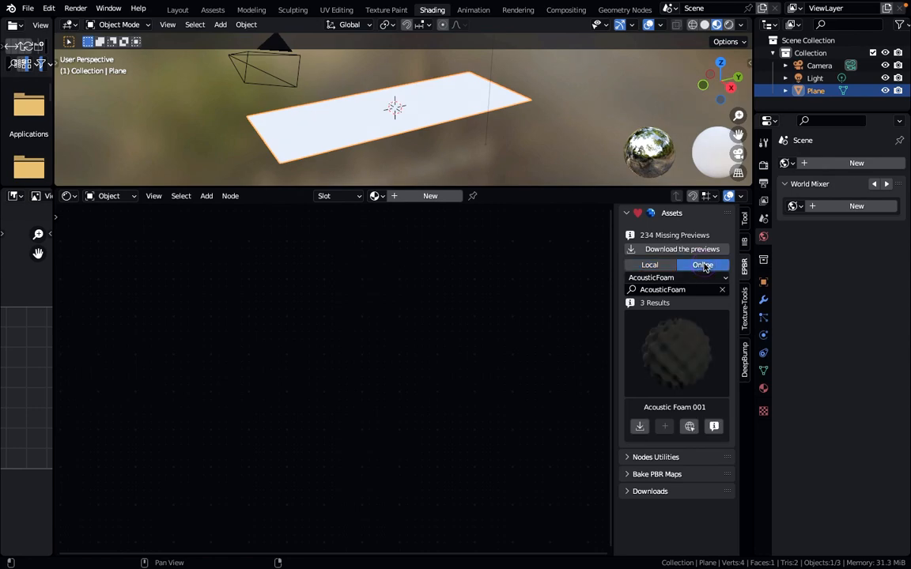
pyautogui.click(661, 266)
pyautogui.click(722, 289)
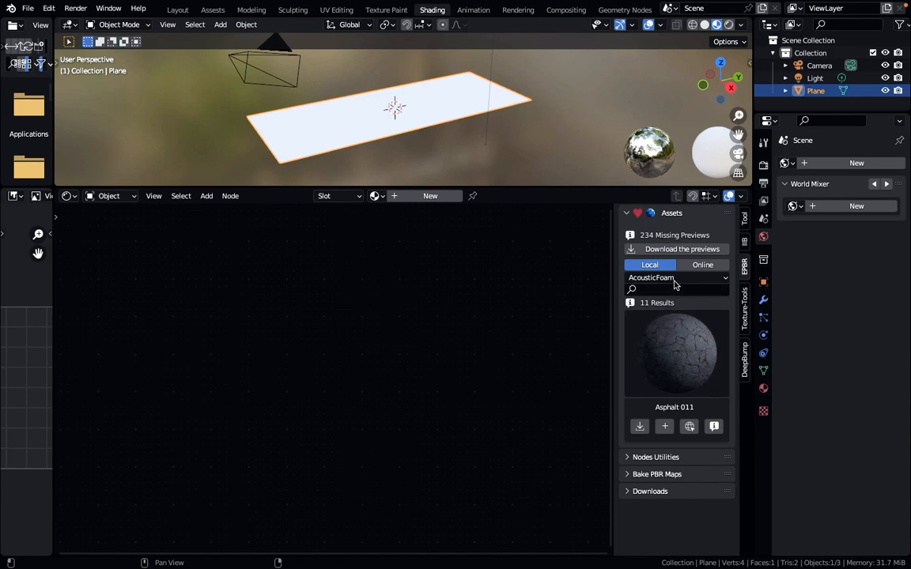
# List the online assets and filter them to the Asphalt category.
pyautogui.click(710, 270)
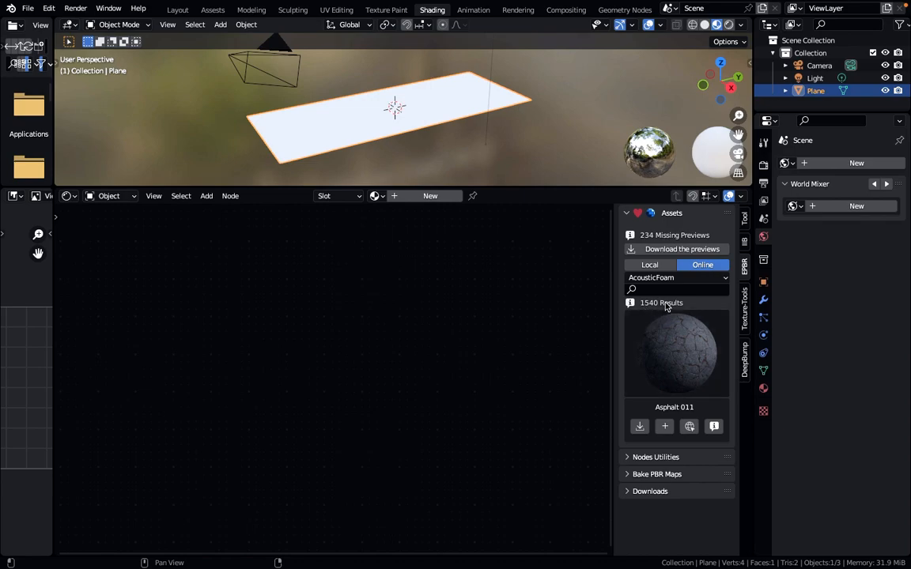
pyautogui.click(705, 279)
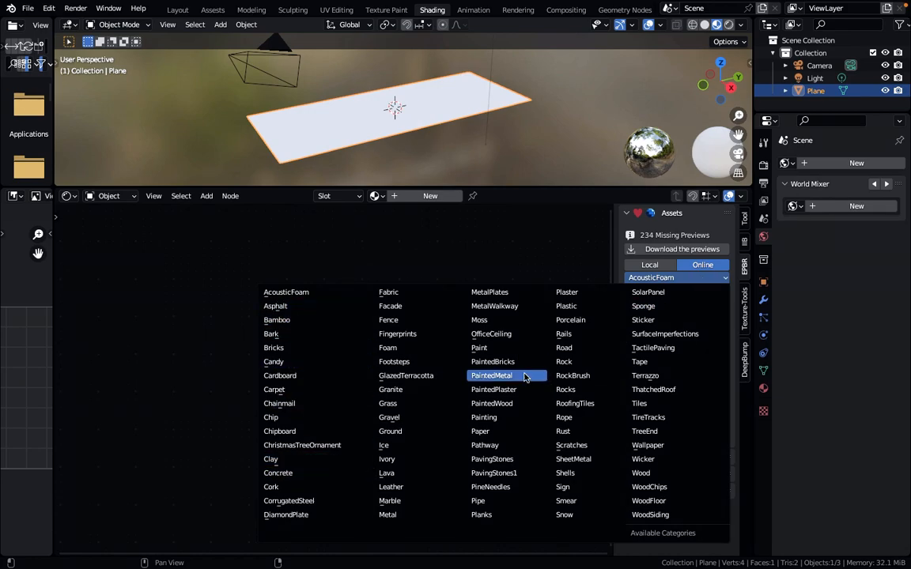
pyautogui.click(274, 307)
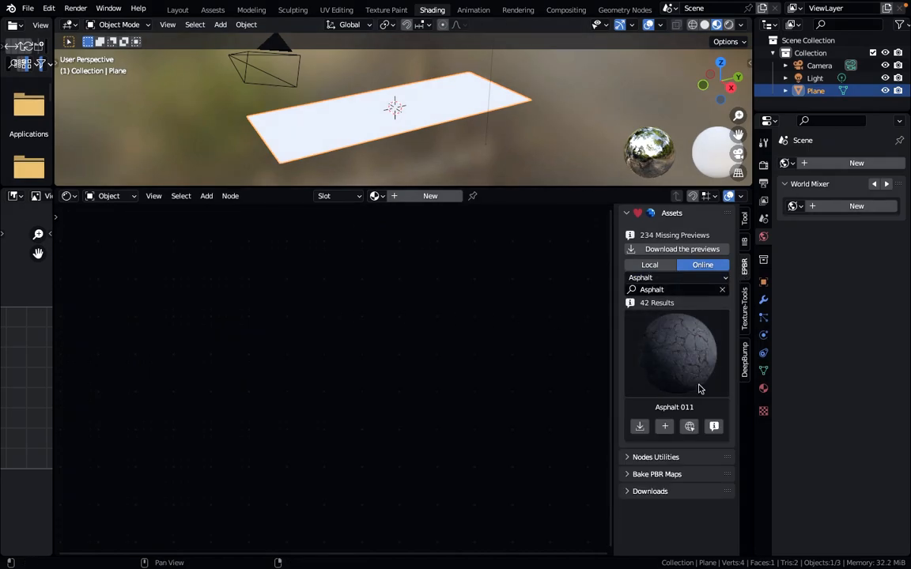
# Pick Asphalt 024 B from the asset thumbnails and open its web page.
pyautogui.click(670, 352)
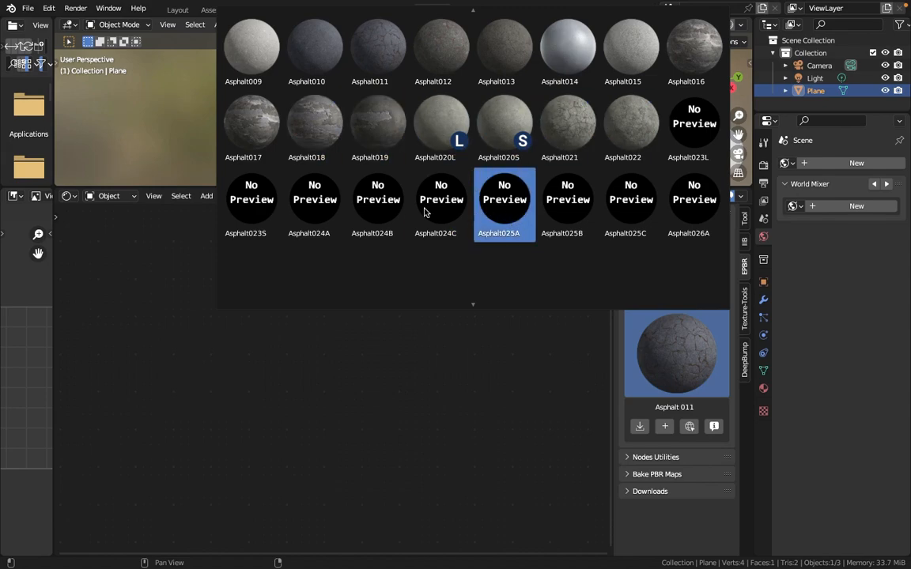
pyautogui.click(378, 210)
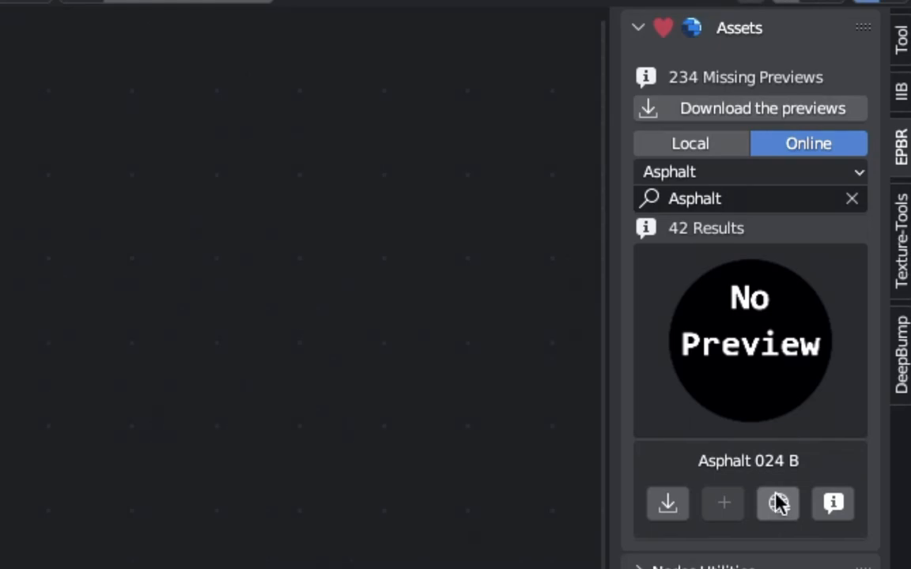
pyautogui.click(778, 503)
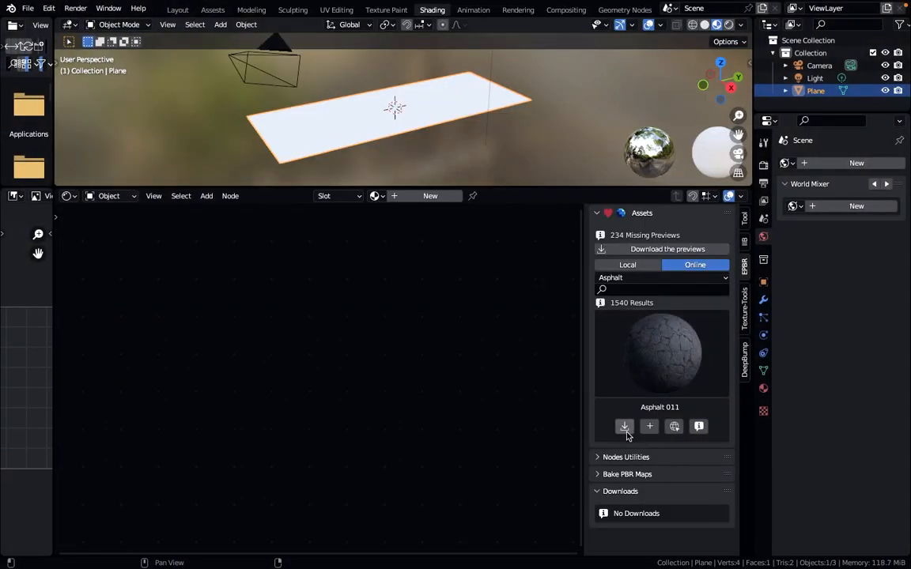
# Download the Asphalt 011 shader at the 2K-JPG resolution.
pyautogui.click(624, 428)
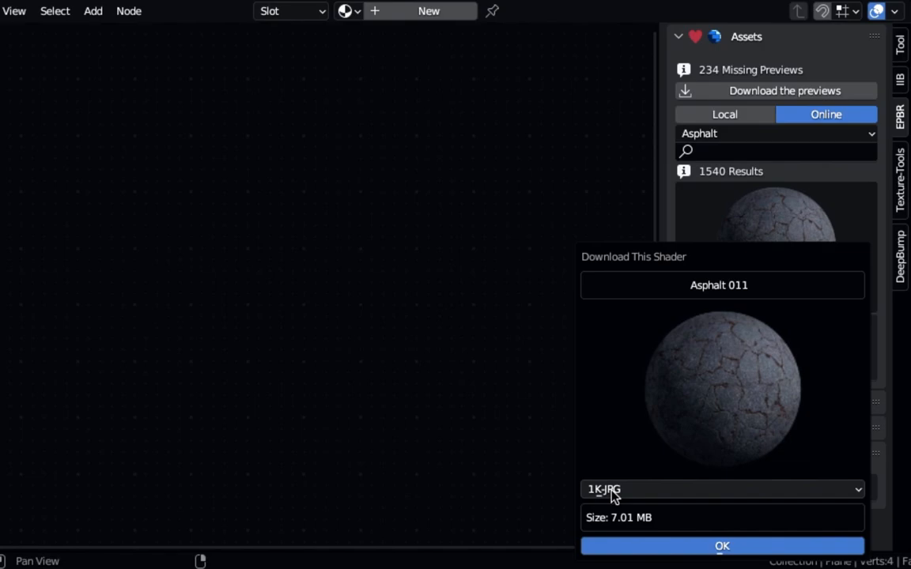
pyautogui.click(552, 517)
pyautogui.click(614, 490)
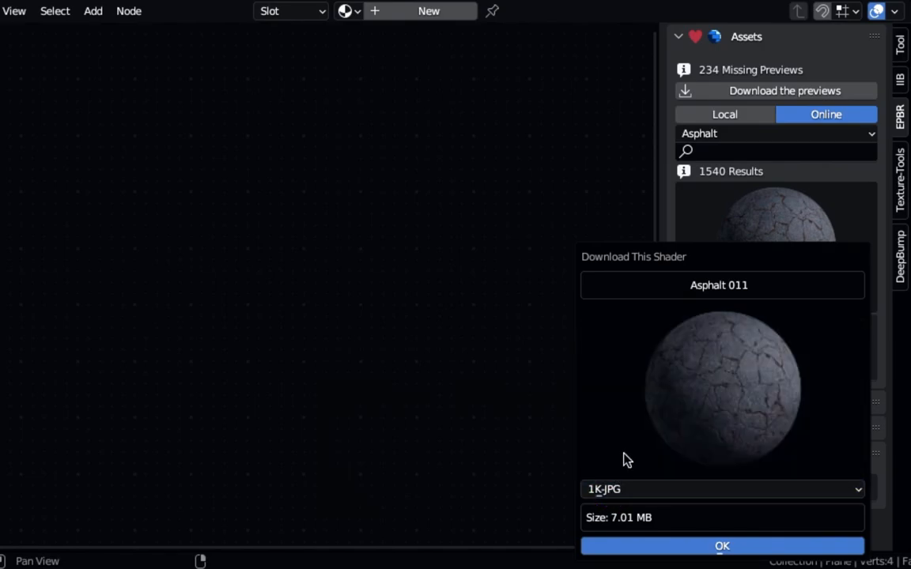
pyautogui.click(624, 488)
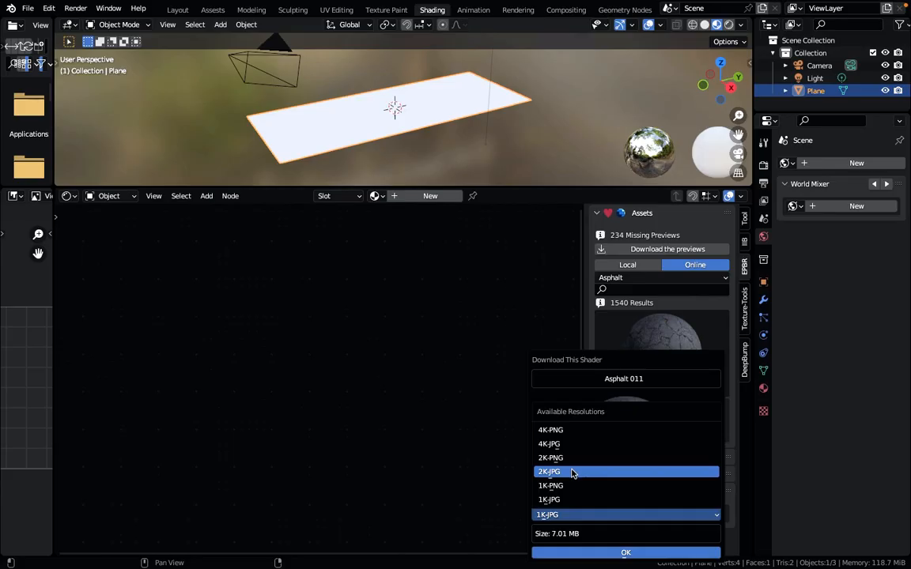
pyautogui.click(573, 473)
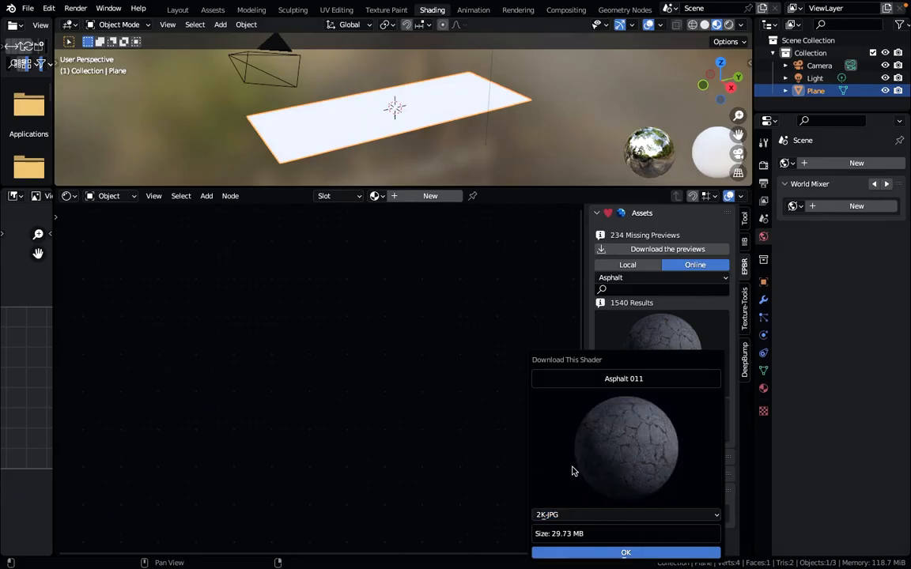
pyautogui.click(595, 553)
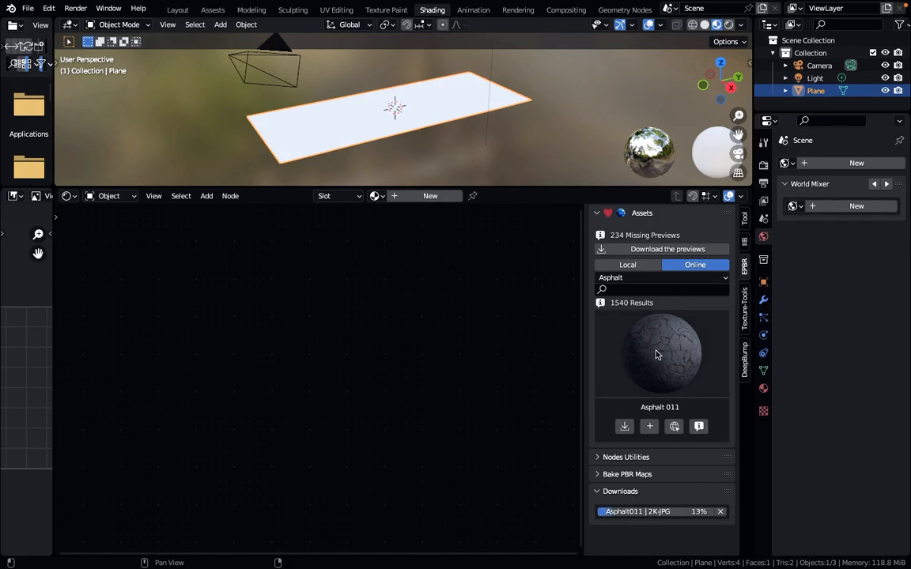
# Choose Wood Siding 013 from the online assets and download it at the 1K-JPG resolution.
pyautogui.click(639, 330)
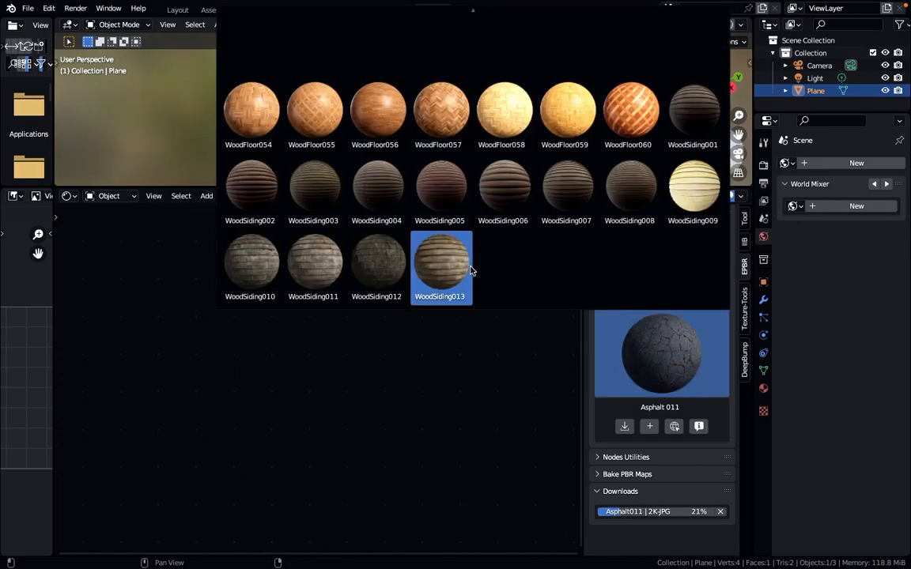
pyautogui.click(471, 270)
pyautogui.click(624, 426)
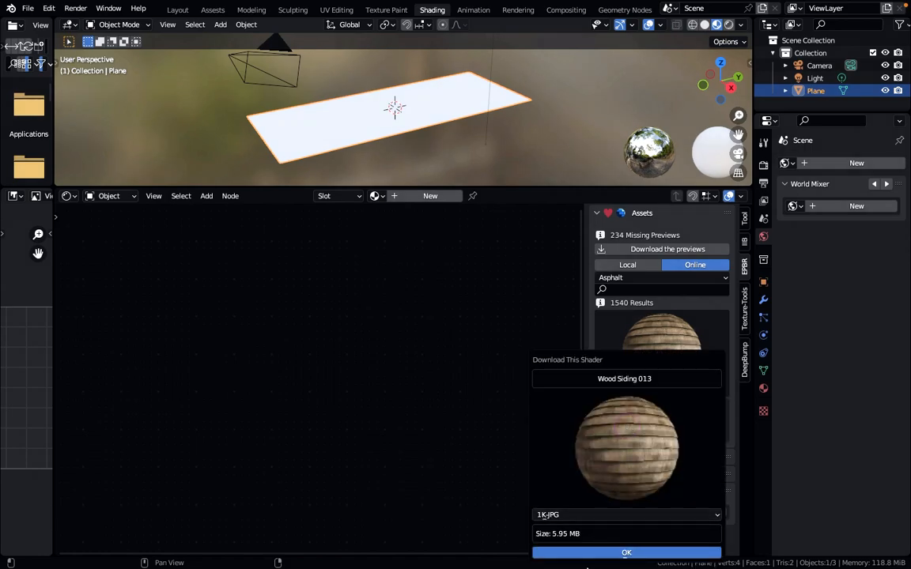
pyautogui.click(629, 552)
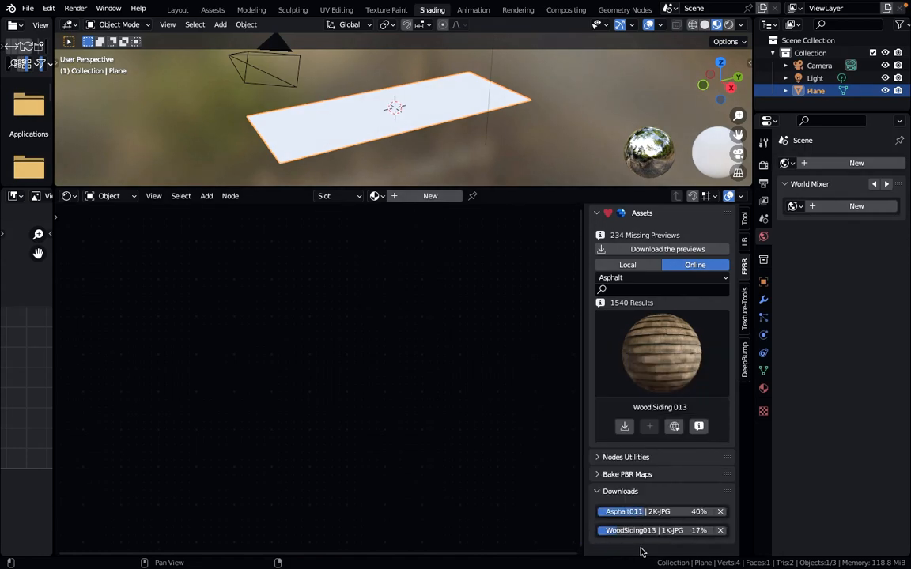
pyautogui.click(720, 534)
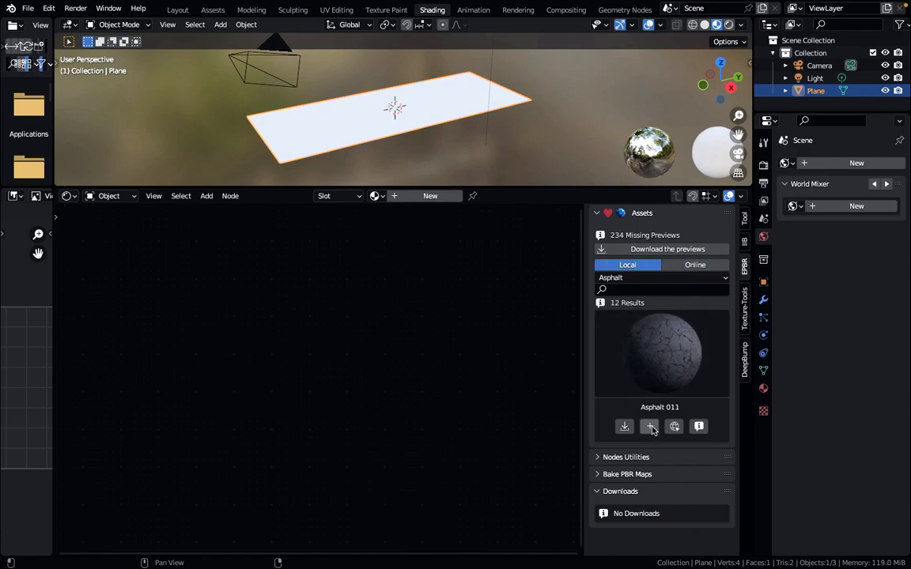
# Add the local Asphalt 011 shader to the plane as a 2K-JPG material.
pyautogui.click(650, 427)
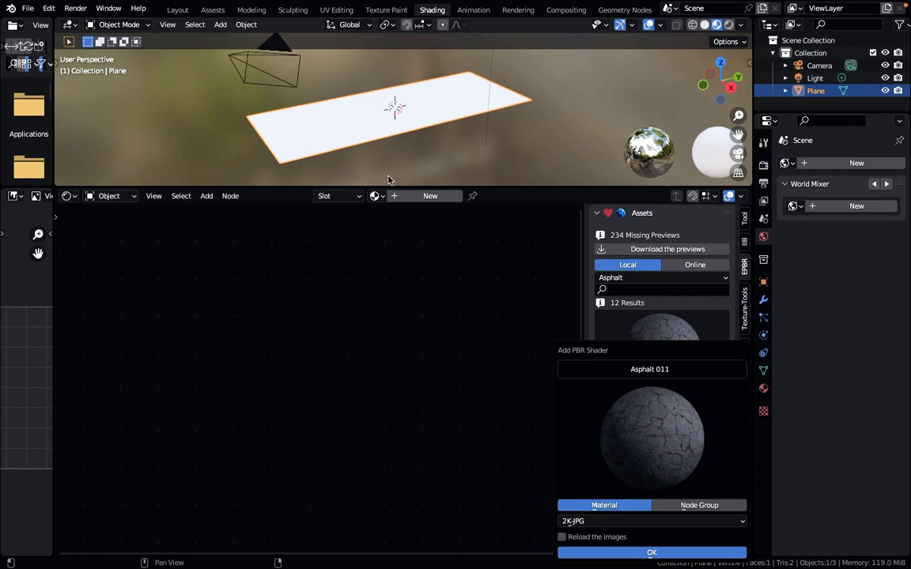
pyautogui.click(687, 505)
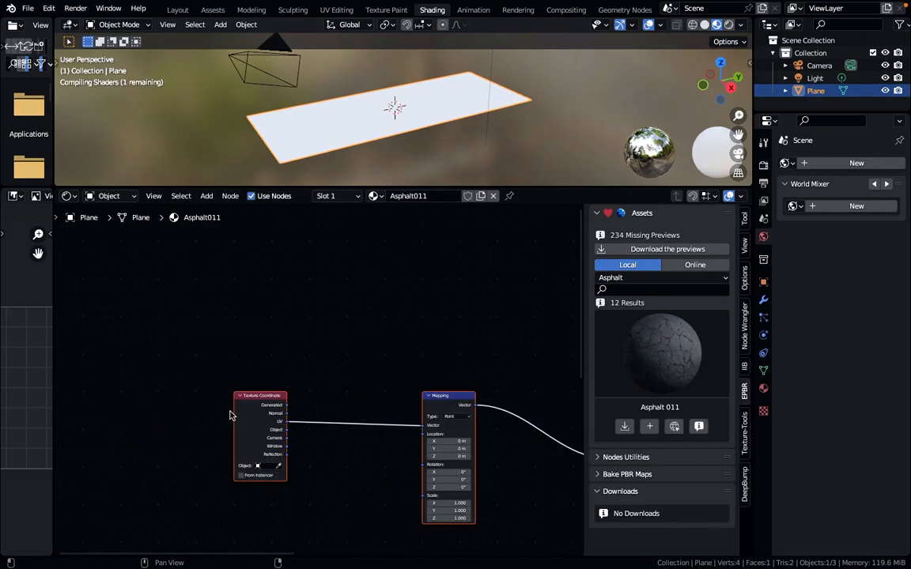
pyautogui.scroll(-5, 229, 413)
pyautogui.press('KP_Decimal')
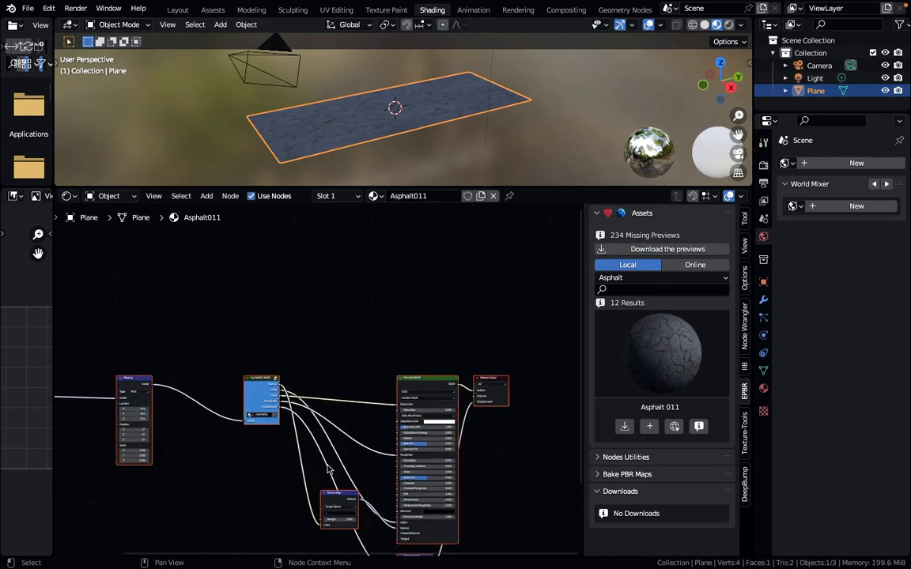
# Examine the texture nodes inside the Asphalt011 node group and return to the main material node tree.
pyautogui.click(345, 319)
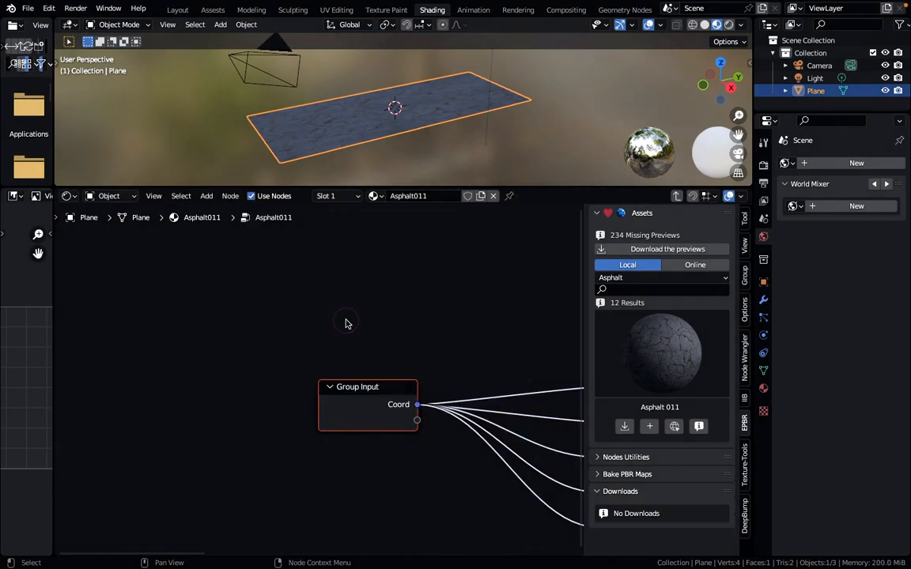
pyautogui.scroll(-7, 349, 369)
pyautogui.moveTo(349, 369); pyautogui.dragTo(97, 370, button='middle')
pyautogui.scroll(6, 106, 368)
pyautogui.moveTo(163, 366); pyautogui.dragTo(238, 287, button='middle')
pyautogui.scroll(5, 247, 336)
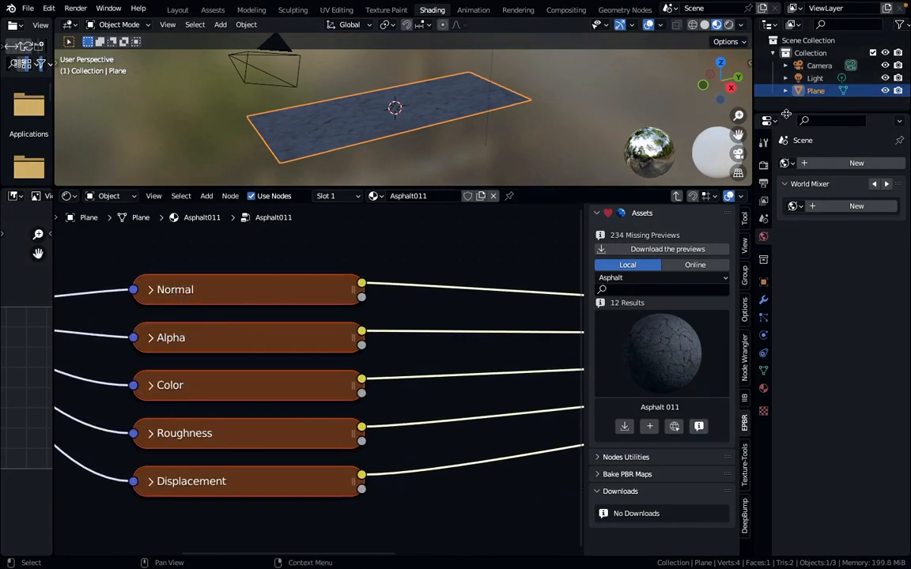
pyautogui.press('Tab')
# Set the Mapping node's Y scale to 2.5 to correct the asphalt's stretching on the plane.
pyautogui.scroll(6, 379, 119)
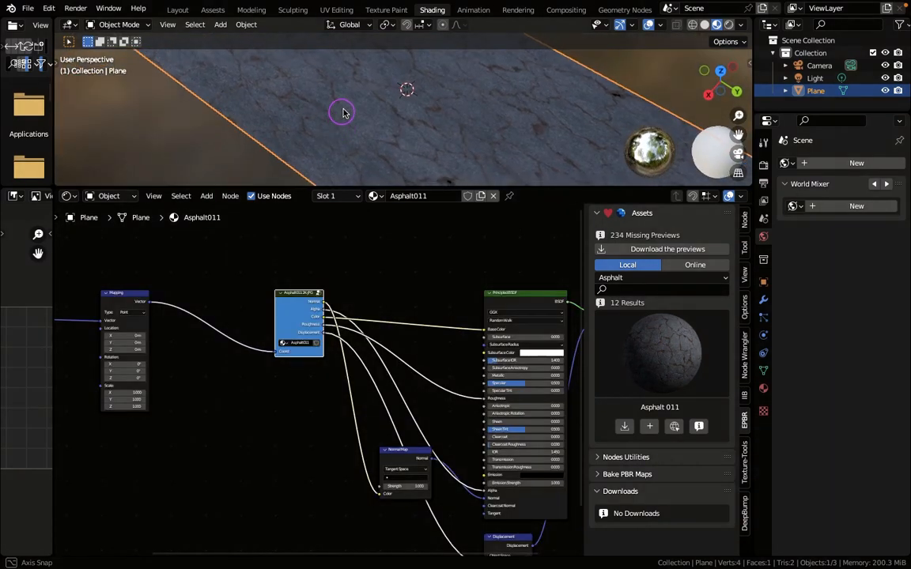
pyautogui.scroll(6, 348, 362)
pyautogui.scroll(-3, 295, 354)
pyautogui.moveTo(194, 366); pyautogui.dragTo(380, 344, button='middle')
pyautogui.scroll(3, 460, 304)
pyautogui.click(332, 363)
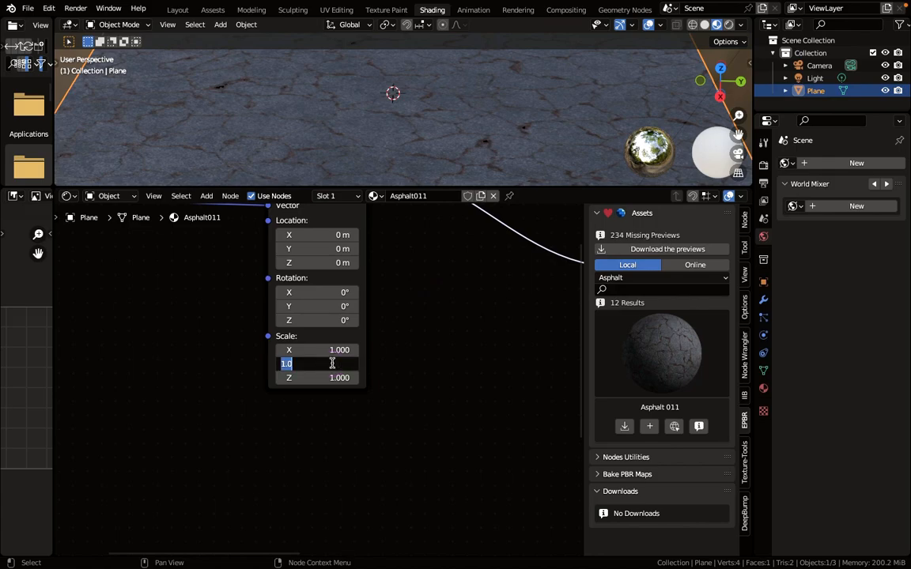
pyautogui.write('2.5')
pyautogui.press('Return')
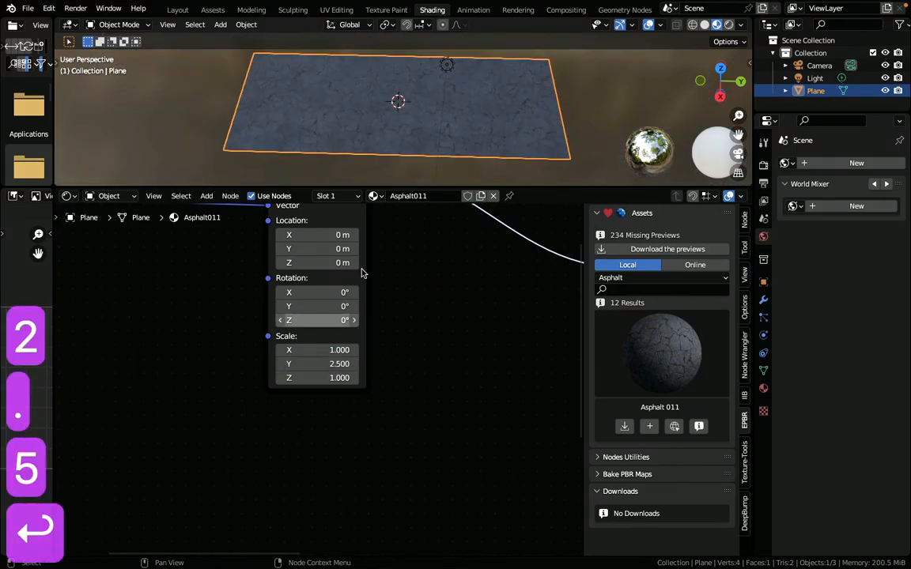
pyautogui.moveTo(545, 139); pyautogui.dragTo(436, 117, button='middle')
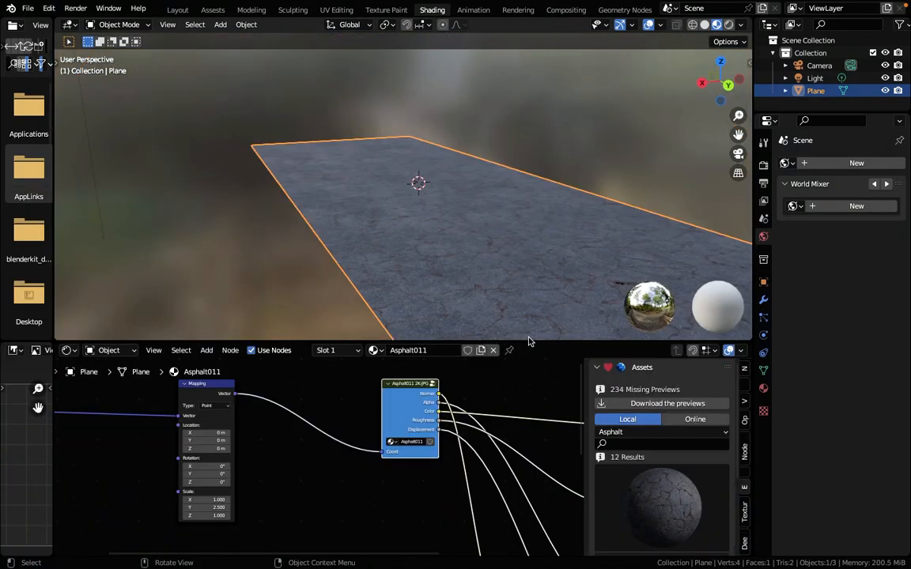
# Review the Asphalt 011 asset's information, collapse the Assets section and expand Nodes Utilities.
pyautogui.moveTo(482, 345); pyautogui.dragTo(483, 145)
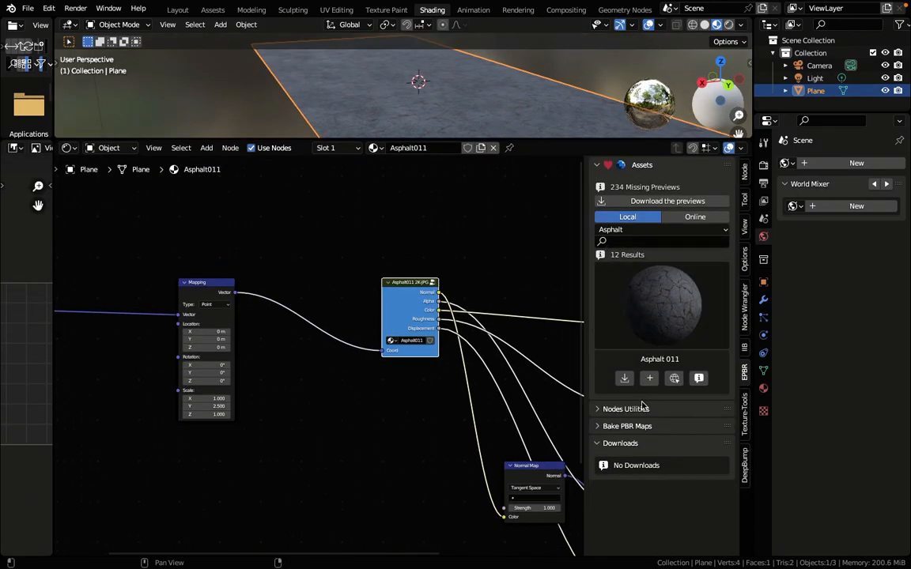
pyautogui.click(699, 380)
pyautogui.moveTo(685, 340); pyautogui.dragTo(321, 190)
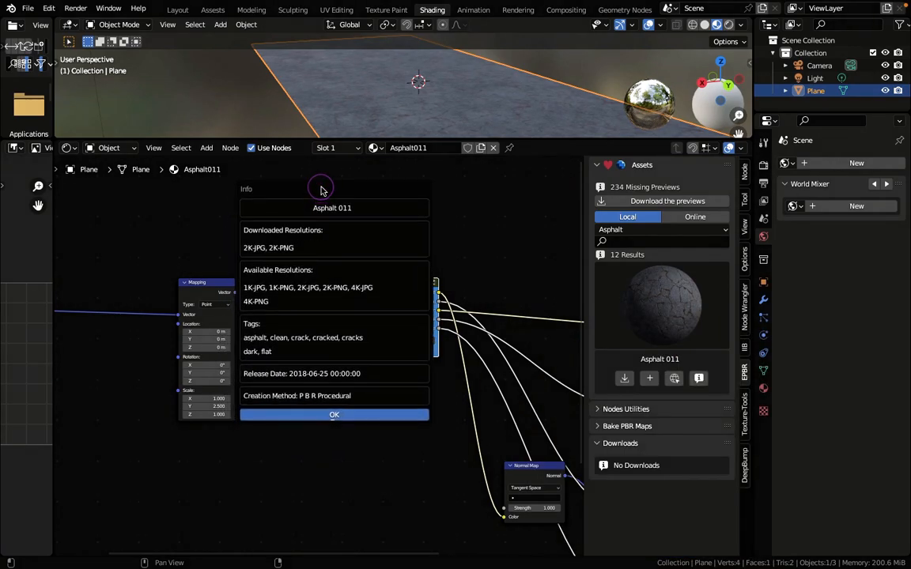
pyautogui.click(335, 414)
pyautogui.click(597, 410)
pyautogui.click(642, 166)
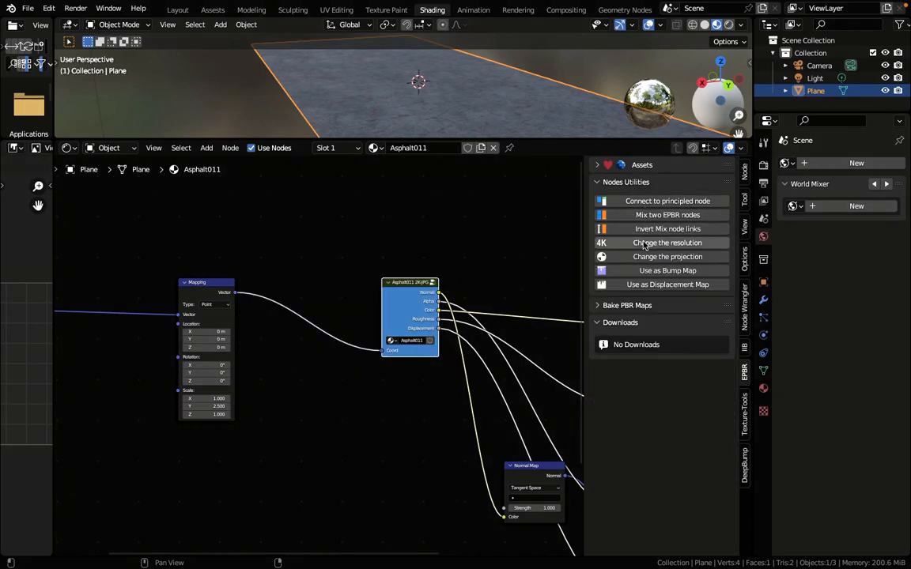
# Delete the Normal Map, Displacement and Asphalt011 group nodes from the plane's material.
pyautogui.scroll(-4, 419, 337)
pyautogui.moveTo(419, 338); pyautogui.dragTo(218, 150, button='middle')
pyautogui.click(276, 283)
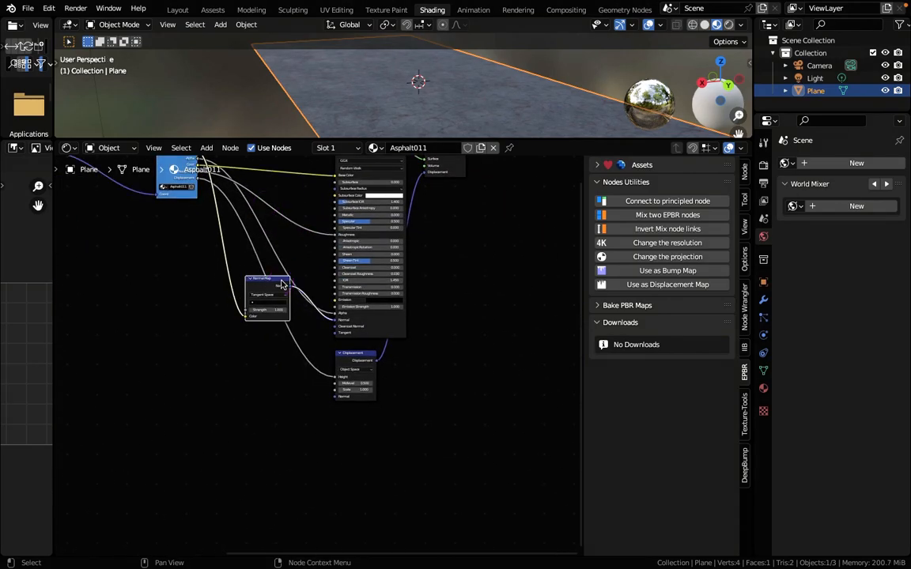
pyautogui.press('x')
pyautogui.click(353, 360)
pyautogui.press('x')
pyautogui.click(190, 170)
pyautogui.press('x')
pyautogui.scroll(1, 214, 164)
pyautogui.moveTo(228, 162); pyautogui.dragTo(321, 304, button='middle')
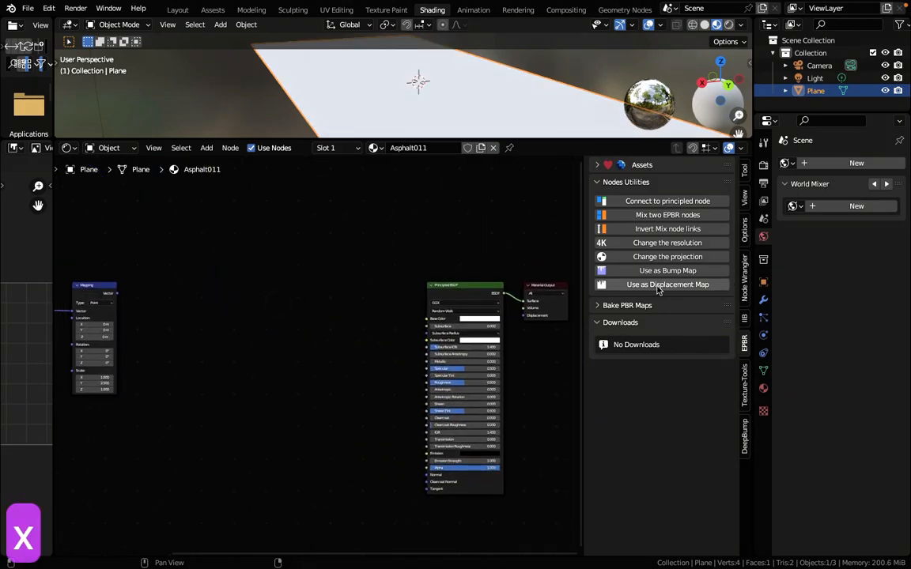
# Add the local Metal 001 asset as a 1K-JPG node group and place it between the Mapping and Principled BSDF nodes.
pyautogui.click(642, 166)
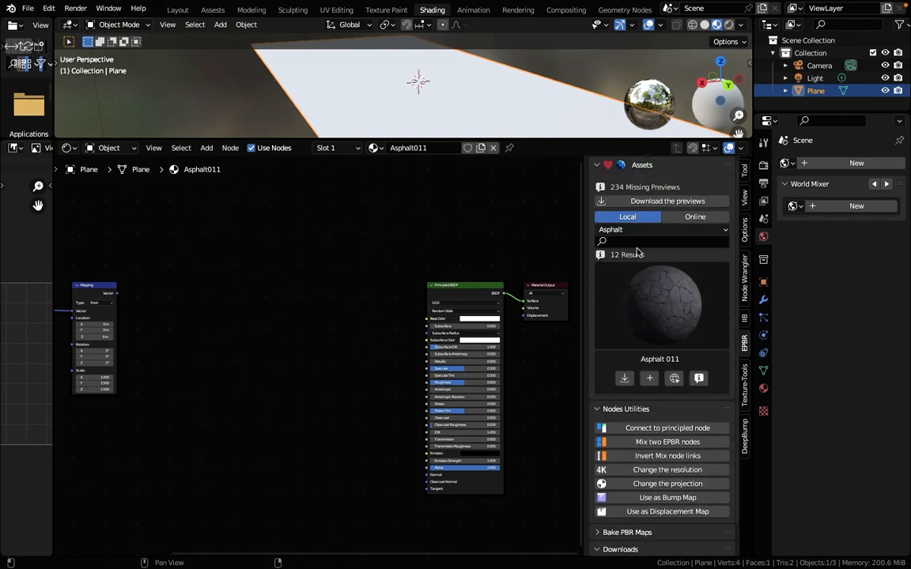
pyautogui.click(656, 301)
pyautogui.click(558, 378)
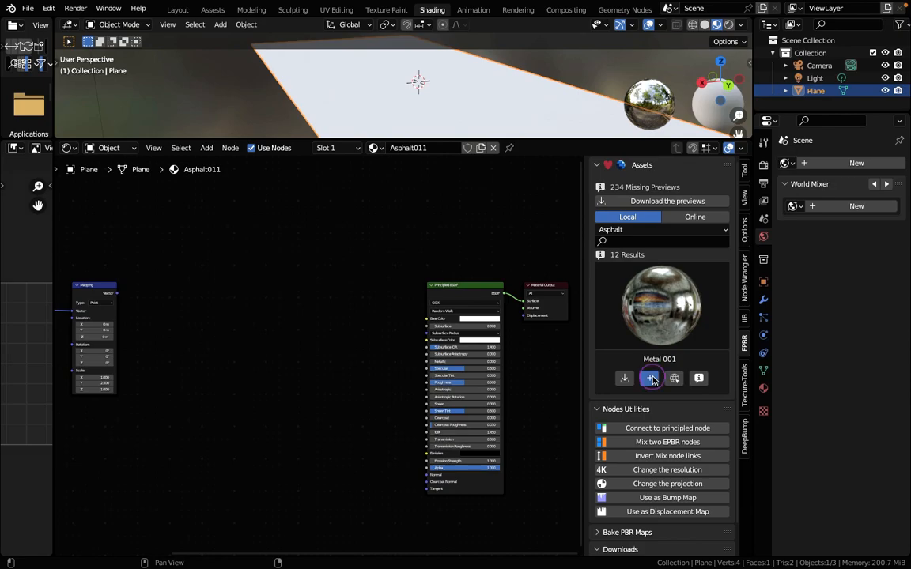
pyautogui.click(650, 379)
pyautogui.click(685, 507)
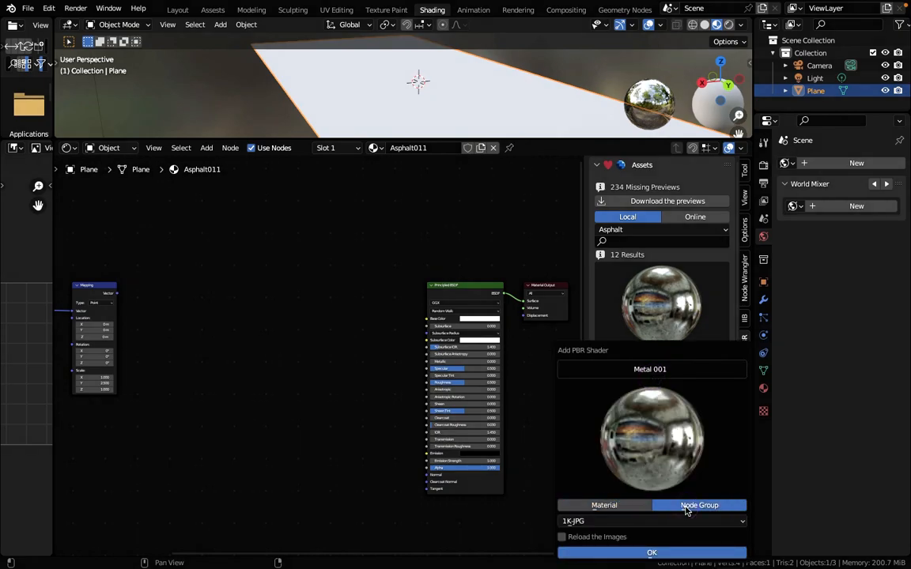
pyautogui.scroll(4, 253, 297)
pyautogui.click(254, 302)
pyautogui.moveTo(311, 268); pyautogui.dragTo(270, 234, button='middle')
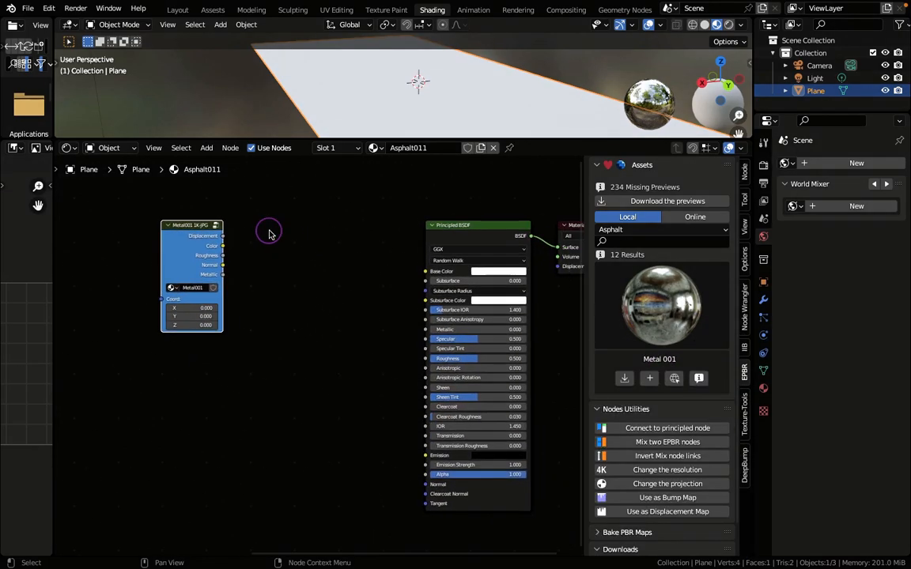
# Connect the Metal001 node group to the Principled BSDF with the Connect to principled node utility.
pyautogui.scroll(-4, 271, 234)
pyautogui.click(599, 165)
pyautogui.moveTo(179, 225); pyautogui.dragTo(443, 387)
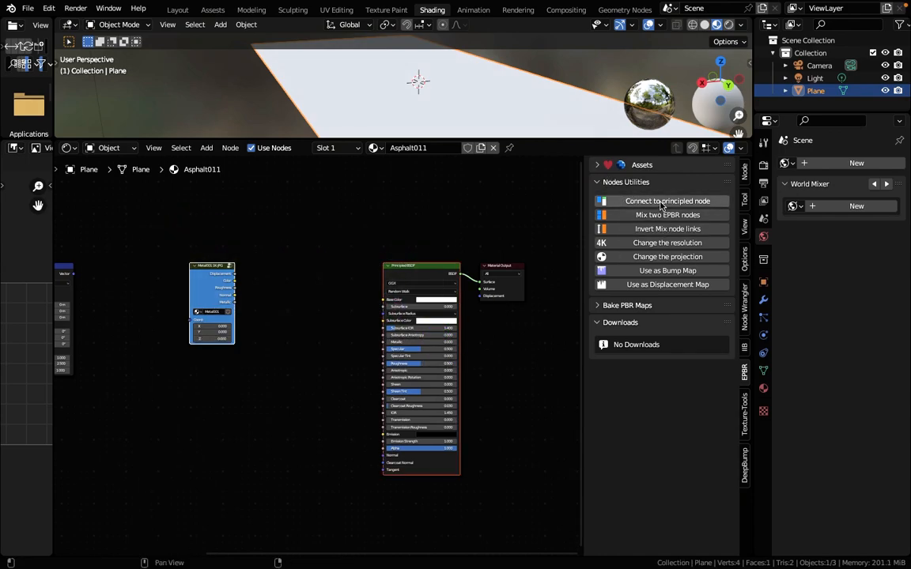
pyautogui.click(662, 203)
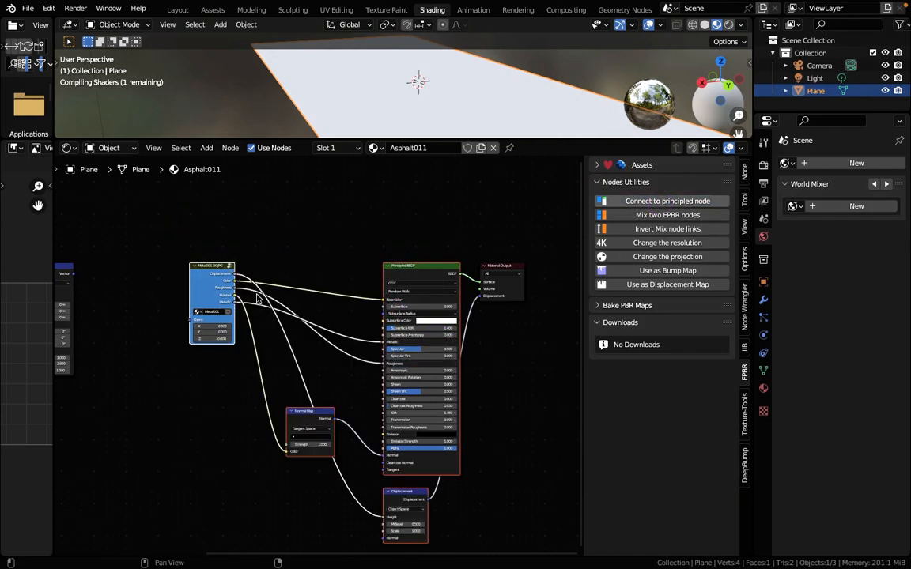
# Connect the Mapping node's Vector output to the Coord input of the Metal001 node group.
pyautogui.scroll(2, 266, 306)
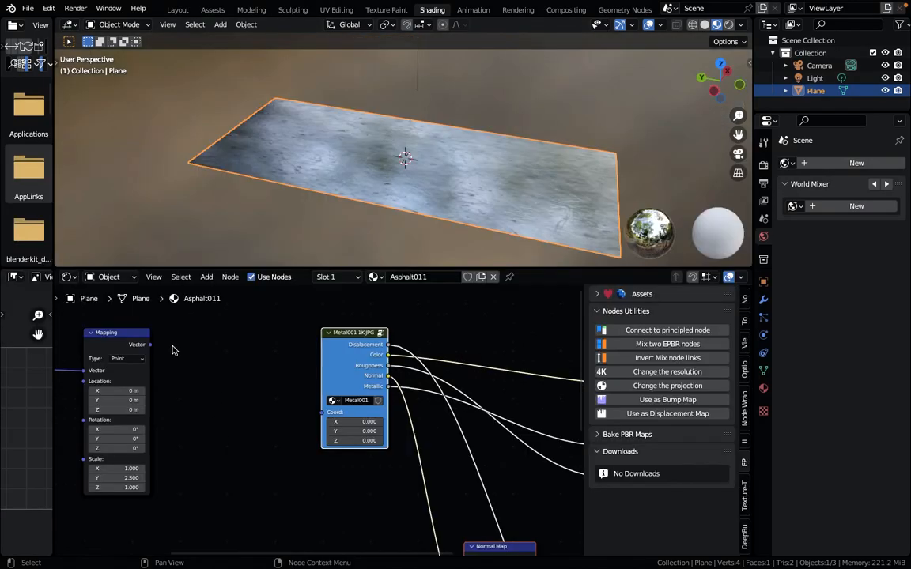
pyautogui.moveTo(150, 346); pyautogui.dragTo(322, 413)
pyautogui.moveTo(585, 162); pyautogui.dragTo(393, 214, button='middle')
# Delete the Metal001 node group from the plane's material.
pyautogui.scroll(-2, 384, 401)
pyautogui.click(344, 367)
pyautogui.press('x')
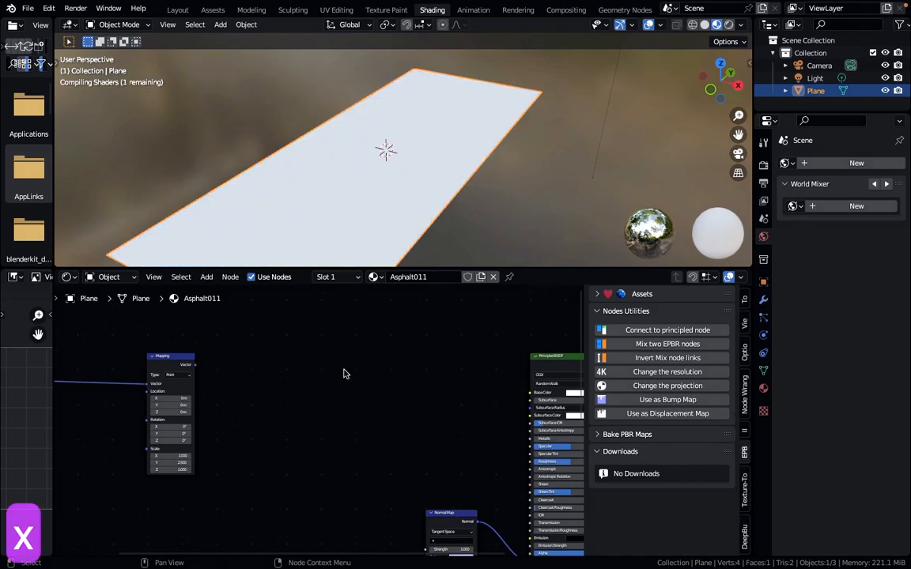
# Add the local Asphalt 011 asset as a 2K-JPG node group and connect it to the Principled BSDF.
pyautogui.moveTo(310, 337); pyautogui.dragTo(228, 285, button='middle')
pyautogui.click(597, 294)
pyautogui.click(650, 507)
pyautogui.click(655, 553)
pyautogui.moveTo(146, 313); pyautogui.dragTo(487, 421)
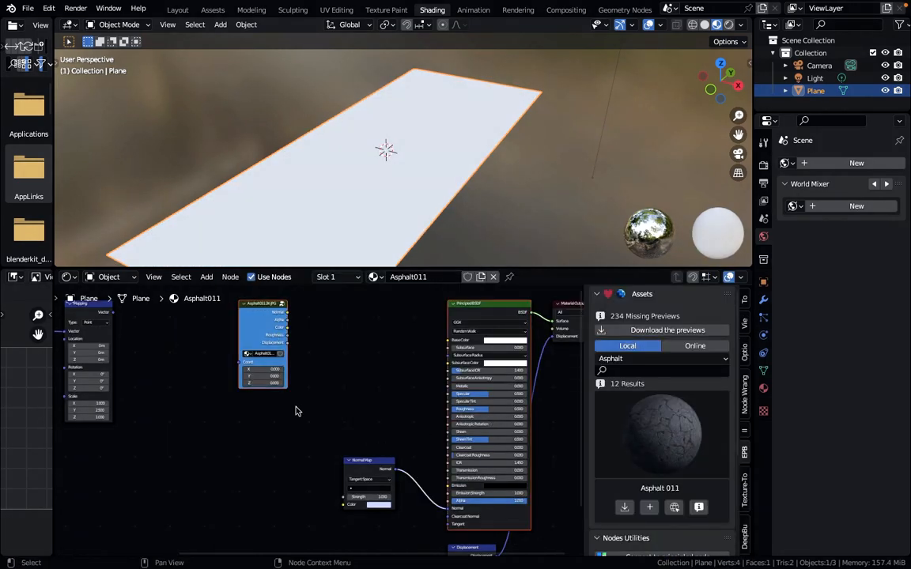
pyautogui.hotkey('alt', 'p')
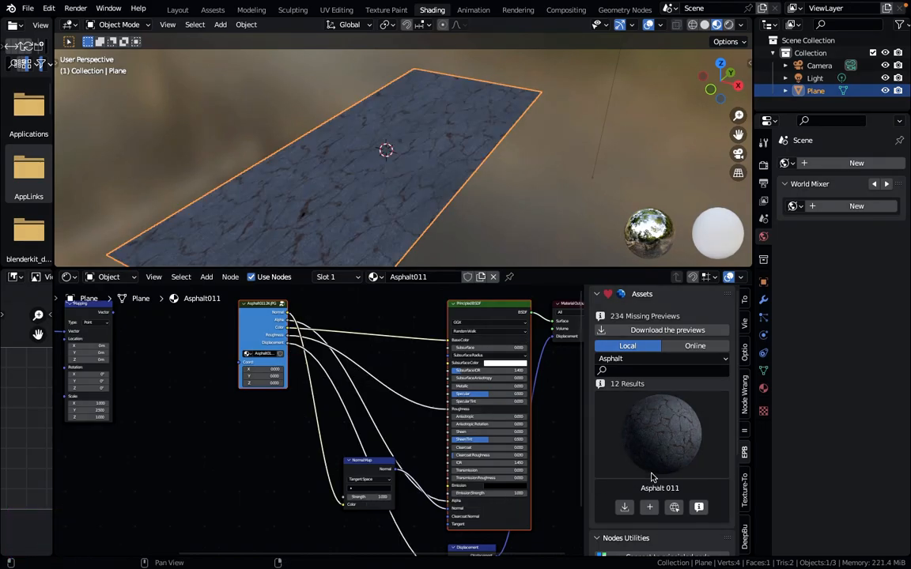
# Add the local Rock 023 asset as a 1K-JPG node group and connect the Mapping vector to both texture groups' Coord inputs.
pyautogui.scroll(-3, 645, 483)
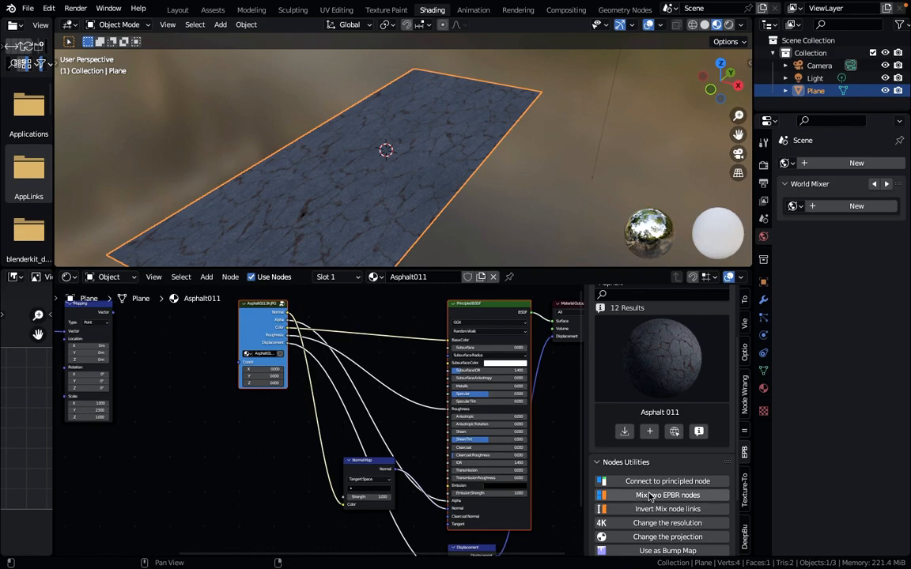
pyautogui.click(269, 347)
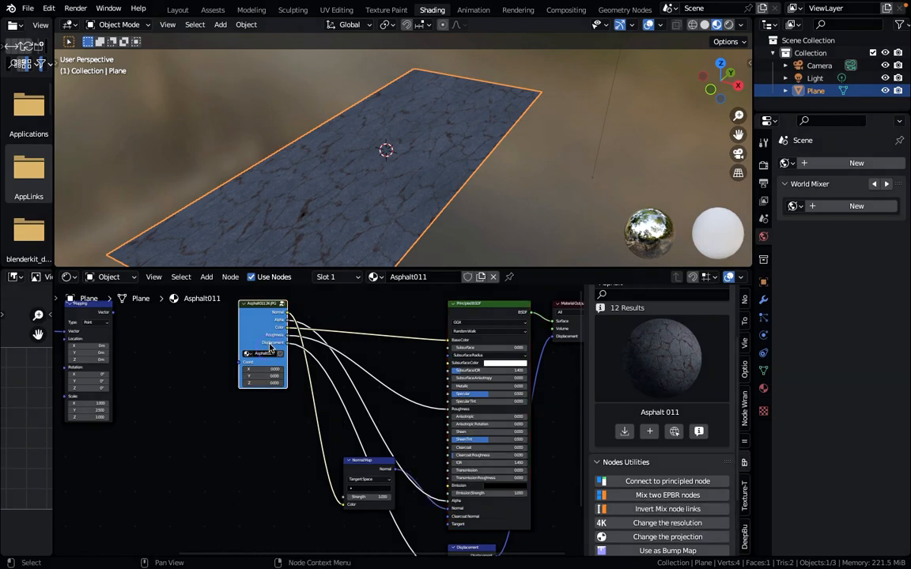
pyautogui.click(660, 355)
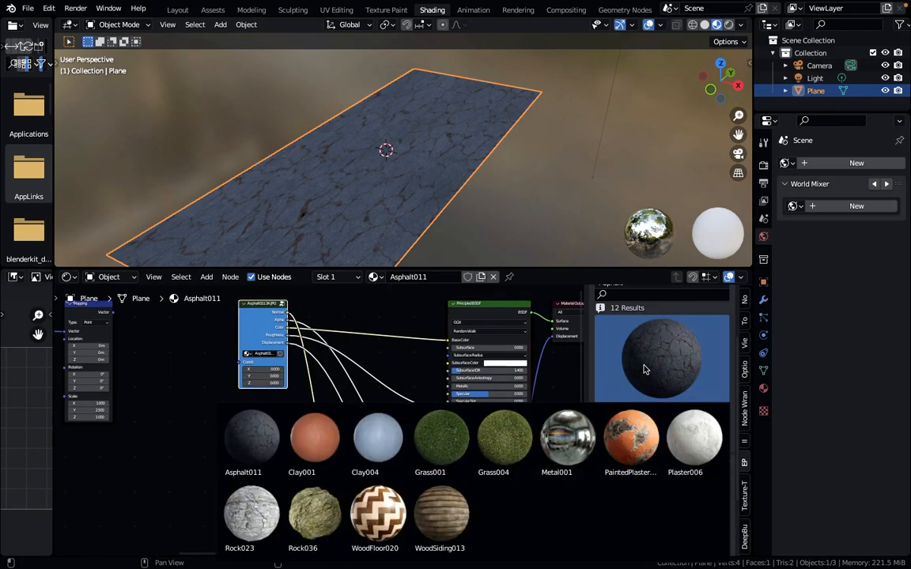
pyautogui.click(633, 433)
pyautogui.click(657, 358)
pyautogui.click(255, 518)
pyautogui.click(649, 431)
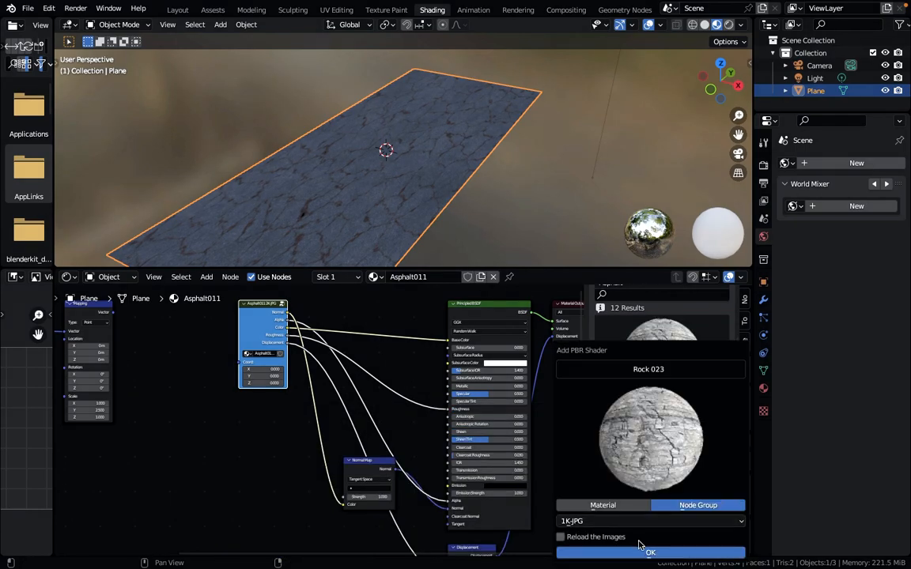
pyautogui.click(644, 551)
pyautogui.moveTo(113, 313); pyautogui.dragTo(244, 457)
pyautogui.moveTo(237, 427); pyautogui.dragTo(194, 420, button='middle')
# Combine the Asphalt011 and Rock023 node groups with the Mix two EPBR nodes utility and place the mix node after them.
pyautogui.moveTo(183, 319); pyautogui.dragTo(199, 388)
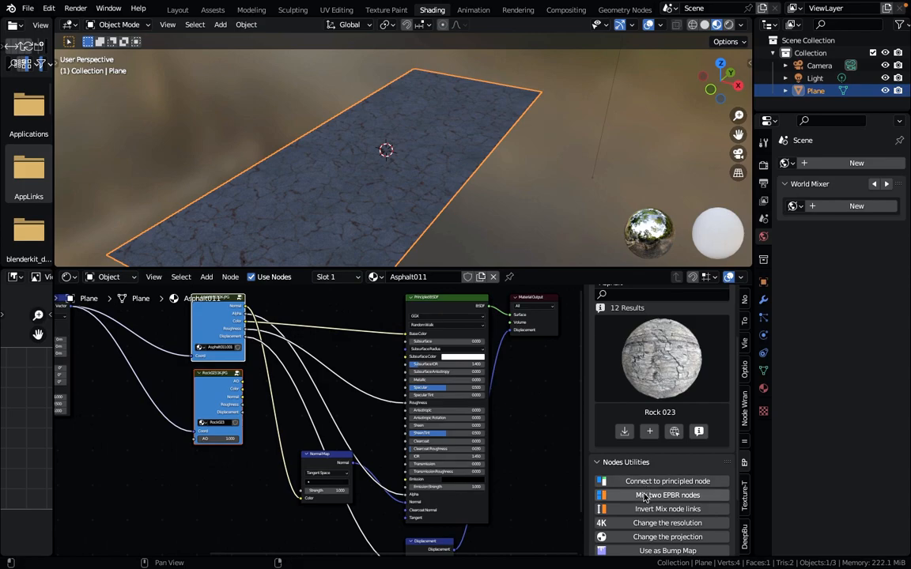
pyautogui.scroll(-3, 633, 493)
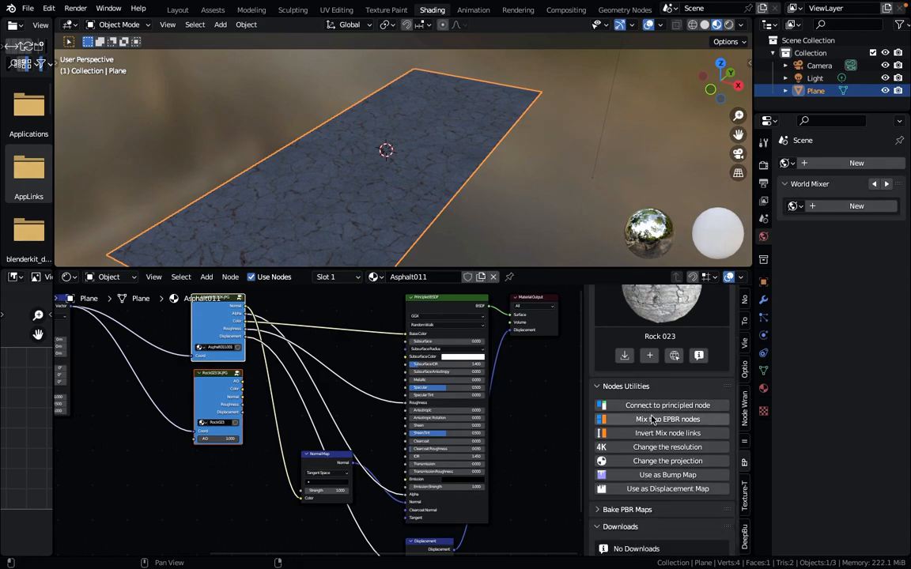
pyautogui.click(652, 420)
pyautogui.click(352, 321)
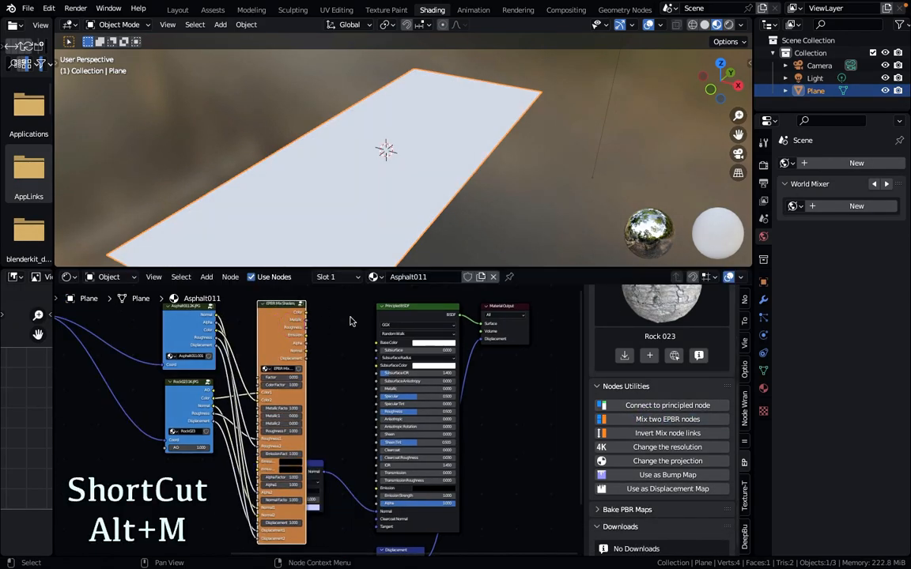
# Connect the EPBR Mix Shaders node to the Principled BSDF and delete the Displacement node.
pyautogui.click(417, 340)
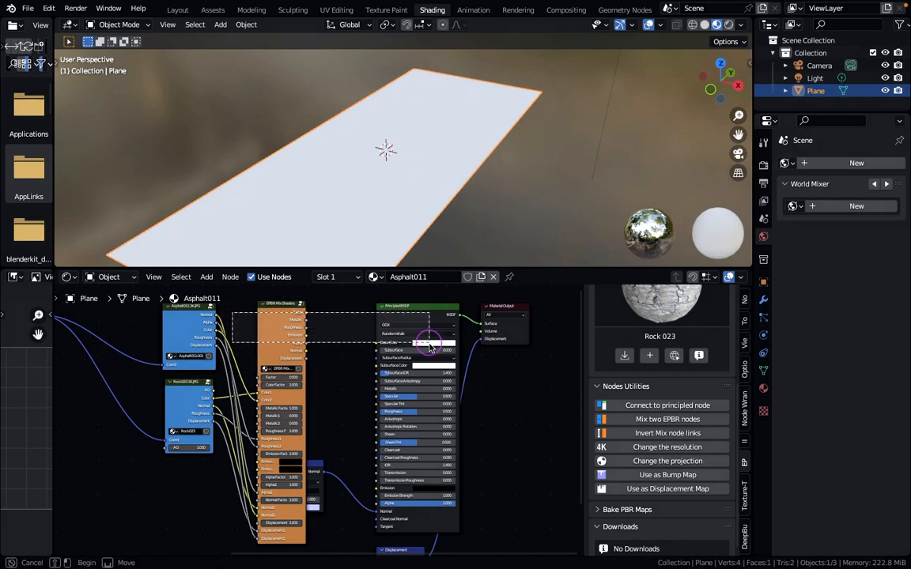
pyautogui.click(668, 407)
pyautogui.scroll(-3, 361, 366)
pyautogui.click(461, 528)
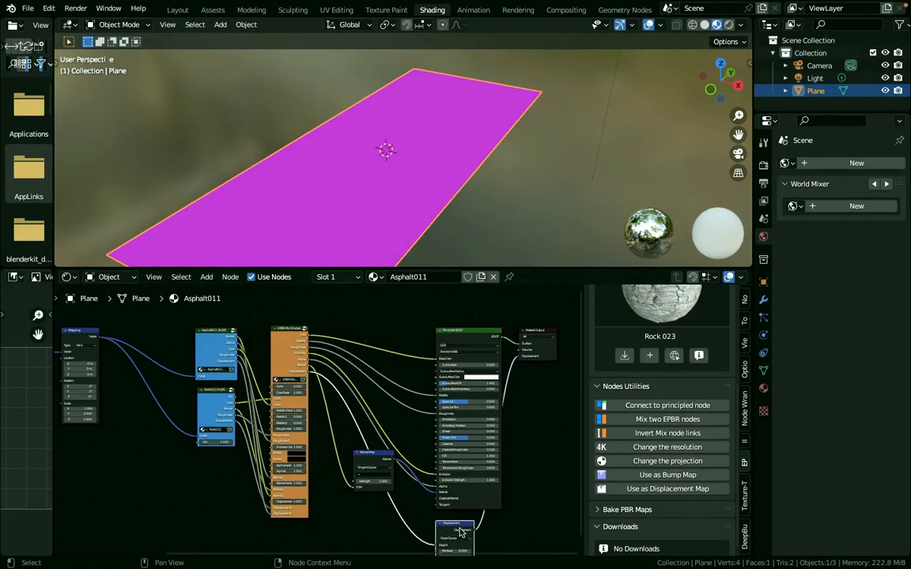
pyautogui.press('x')
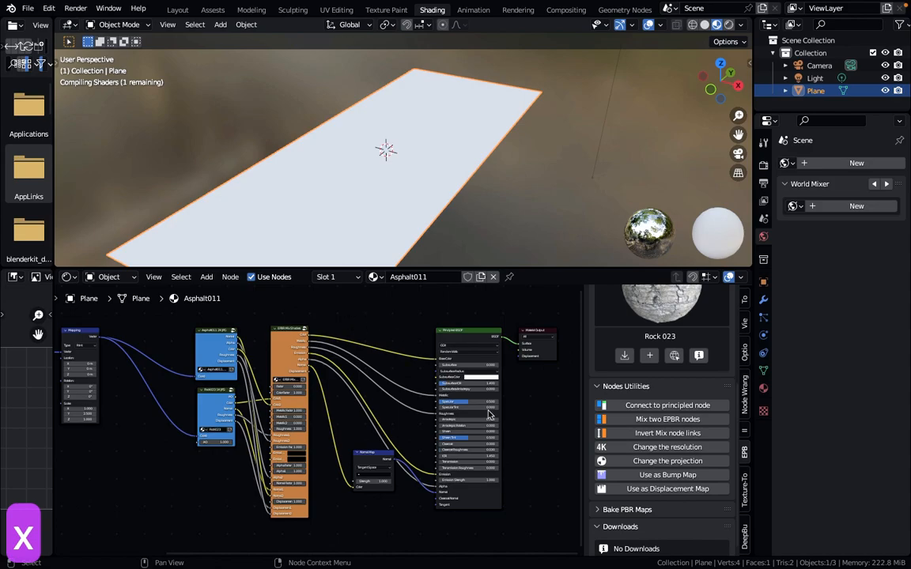
# Move the Asphalt011 and Rock023 node groups lower to free space before the EPBR Mix Shaders node's Factor input.
pyautogui.moveTo(467, 131); pyautogui.dragTo(279, 172, button='middle')
pyautogui.scroll(6, 313, 421)
pyautogui.moveTo(368, 335); pyautogui.dragTo(504, 378, button='middle')
pyautogui.moveTo(383, 410); pyautogui.dragTo(227, 402)
pyautogui.click(411, 350)
pyautogui.press('g')
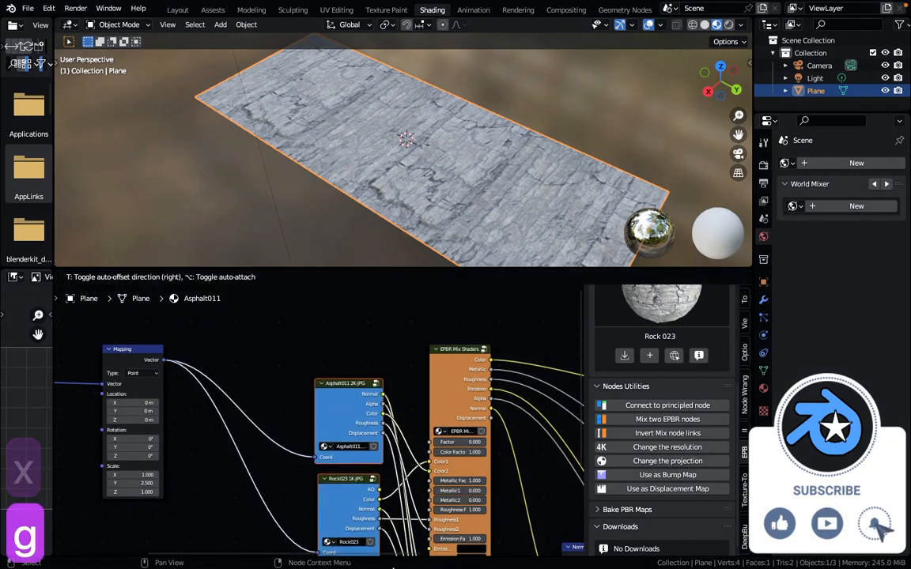
pyautogui.click(383, 532)
# Add a Noise Texture node with its Fac output linked to the Factor input of EPBR Mix Shaders.
pyautogui.moveTo(370, 308); pyautogui.dragTo(375, 419, button='middle')
pyautogui.scroll(-1, 409, 373)
pyautogui.moveTo(411, 386); pyautogui.dragTo(283, 346)
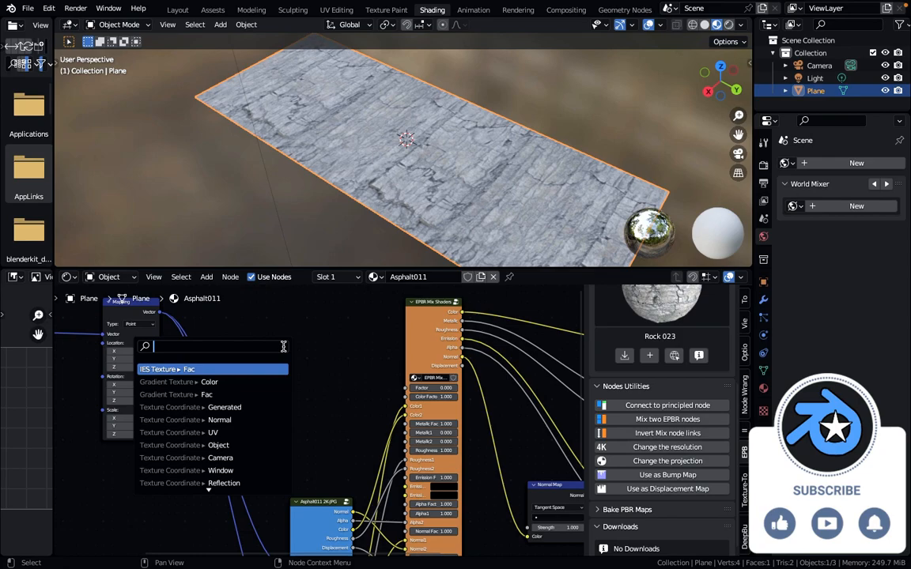
pyautogui.write('noi')
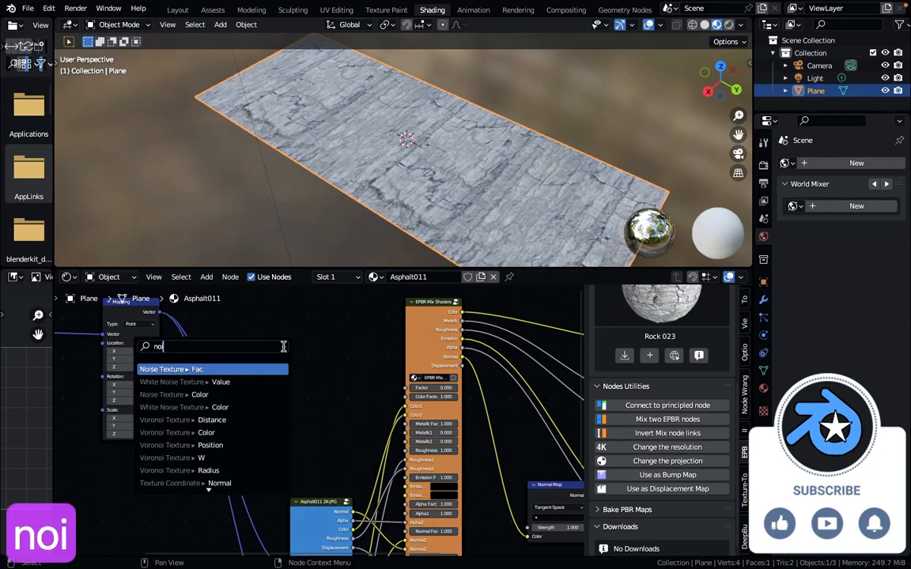
pyautogui.press('Return')
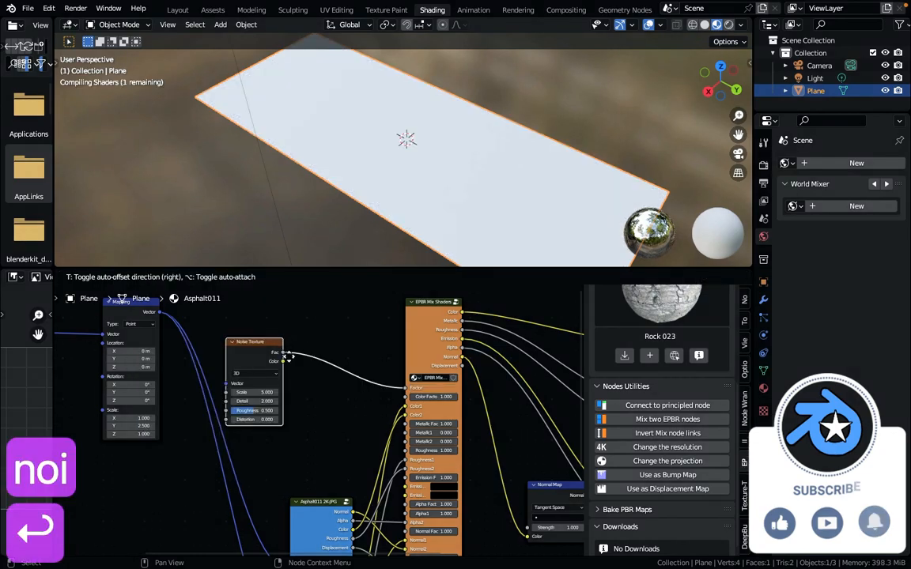
pyautogui.click(275, 217)
# Insert a ColorRamp node between the Noise Texture and the Factor input of EPBR Mix Shaders.
pyautogui.hotkey('shift', 'a')
pyautogui.write('color')
pyautogui.press('Return')
pyautogui.click(369, 393)
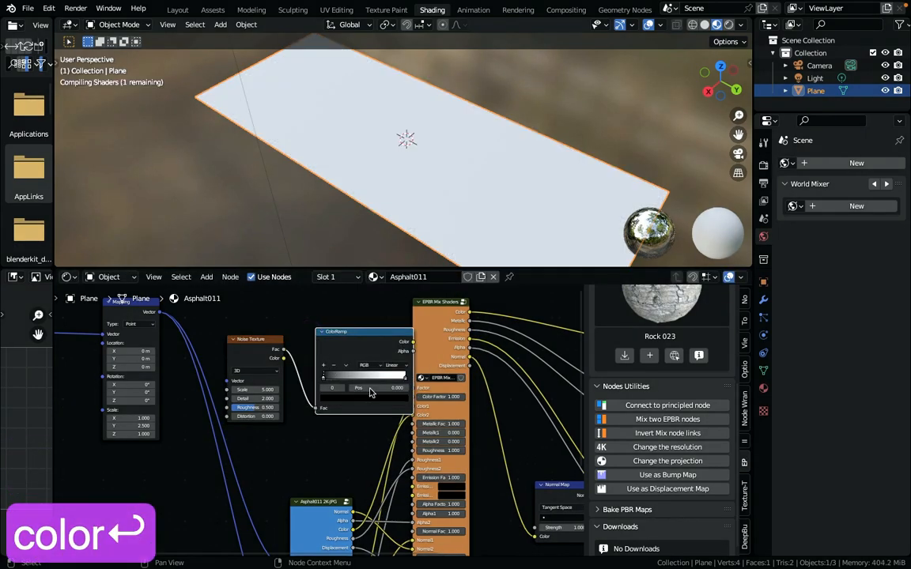
# Bring the ColorRamp stops close together with the black one at about 0.409, and connect the Mapping vector to the Noise Texture.
pyautogui.moveTo(351, 382)
pyautogui.mouseDown()
pyautogui.moveTo(401, 379)
pyautogui.moveTo(365, 381)
pyautogui.mouseUp()
pyautogui.moveTo(158, 313); pyautogui.dragTo(232, 385)
pyautogui.moveTo(366, 378)
pyautogui.mouseDown()
pyautogui.moveTo(352, 380)
pyautogui.moveTo(363, 378)
pyautogui.mouseUp()
pyautogui.moveTo(431, 128); pyautogui.dragTo(360, 137, button='middle')
pyautogui.scroll(4, 361, 137)
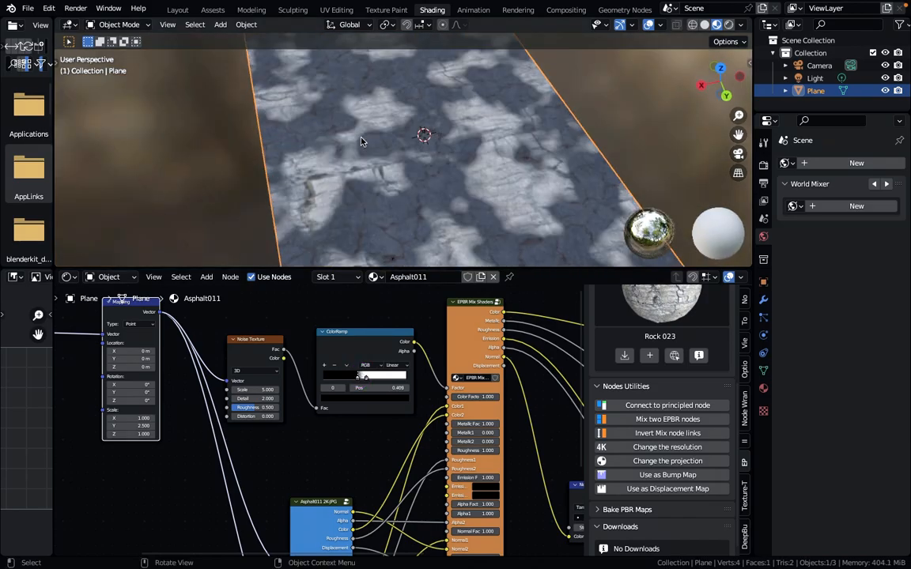
# Preview the ColorRamp mask on the plane, review the two texture groups and switch the preview back to the Principled BSDF.
pyautogui.keyDown('ctrl'); pyautogui.keyDown('shift'); pyautogui.click(386, 346); pyautogui.keyUp('shift'); pyautogui.keyUp('ctrl')
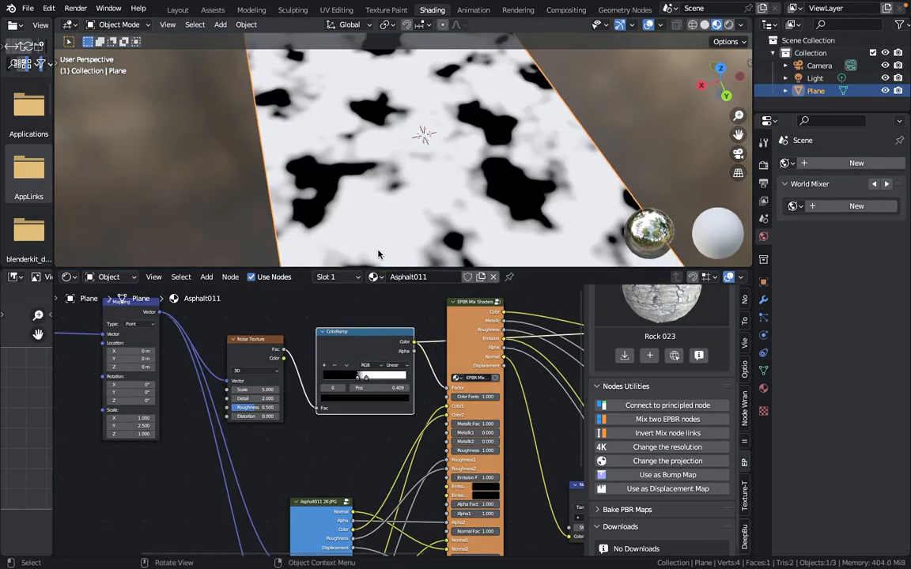
pyautogui.click(325, 519)
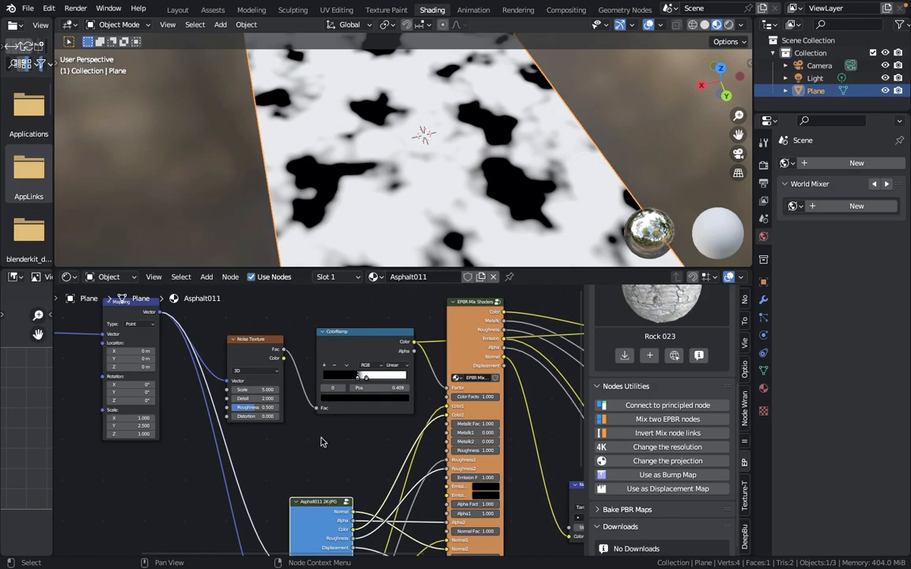
pyautogui.moveTo(324, 499); pyautogui.dragTo(324, 370, button='middle')
pyautogui.click(308, 481)
pyautogui.moveTo(348, 332); pyautogui.dragTo(348, 451, button='middle')
pyautogui.scroll(-1, 348, 411)
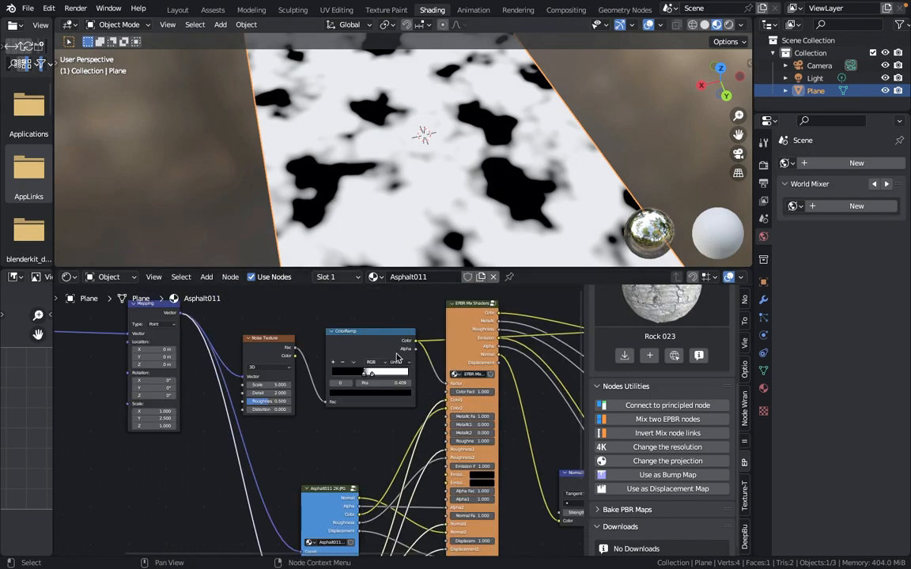
pyautogui.scroll(-1, 397, 358)
pyautogui.moveTo(573, 356); pyautogui.dragTo(366, 368, button='middle')
pyautogui.keyDown('ctrl'); pyautogui.keyDown('shift'); pyautogui.click(423, 321); pyautogui.keyUp('shift'); pyautogui.keyUp('ctrl')
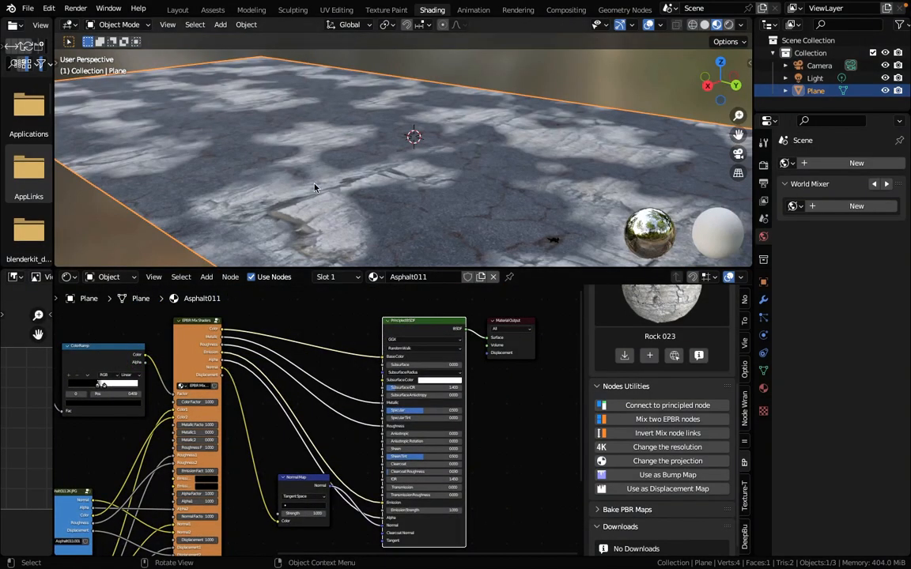
pyautogui.moveTo(383, 180); pyautogui.dragTo(356, 189, button='middle')
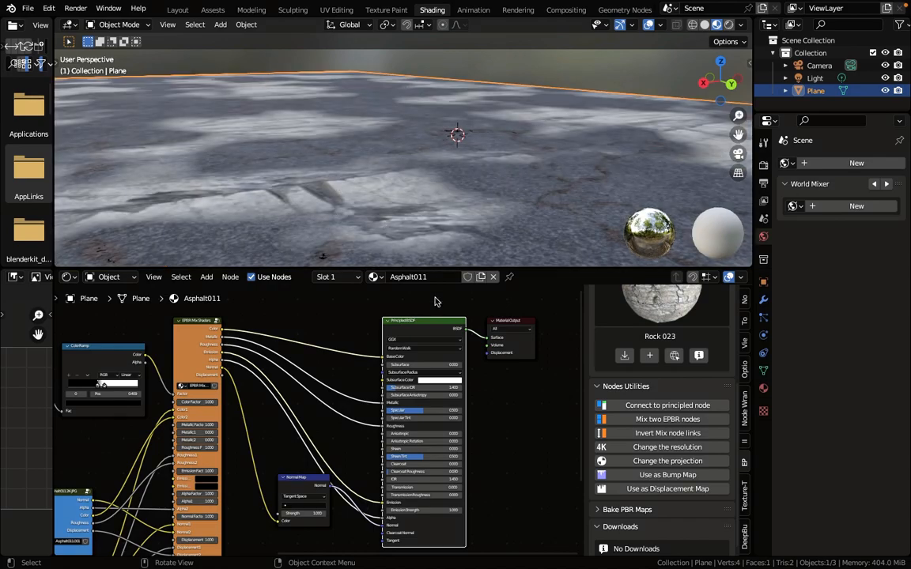
# Apply the ColorRamp's Color output as a bump map with the Use as Bump Map utility.
pyautogui.moveTo(145, 413); pyautogui.dragTo(306, 420, button='middle')
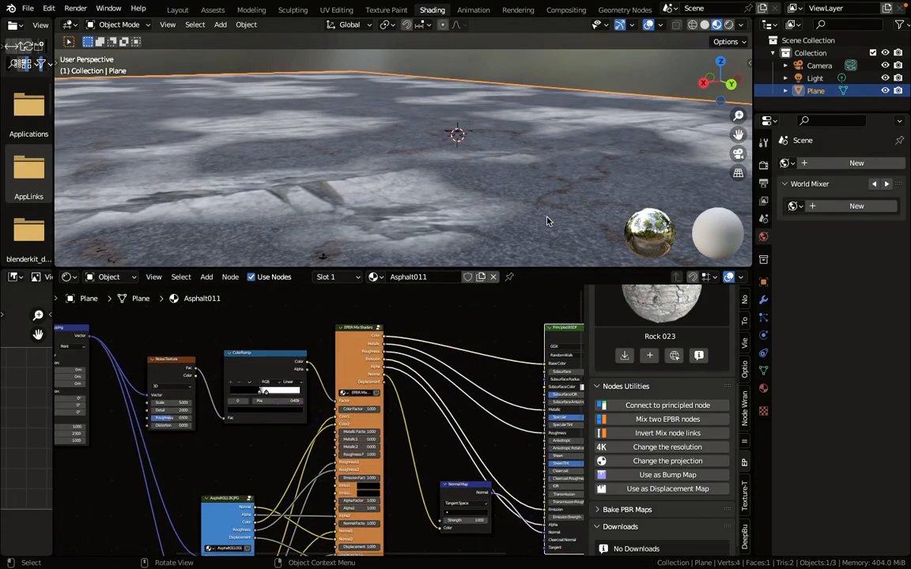
pyautogui.click(282, 358)
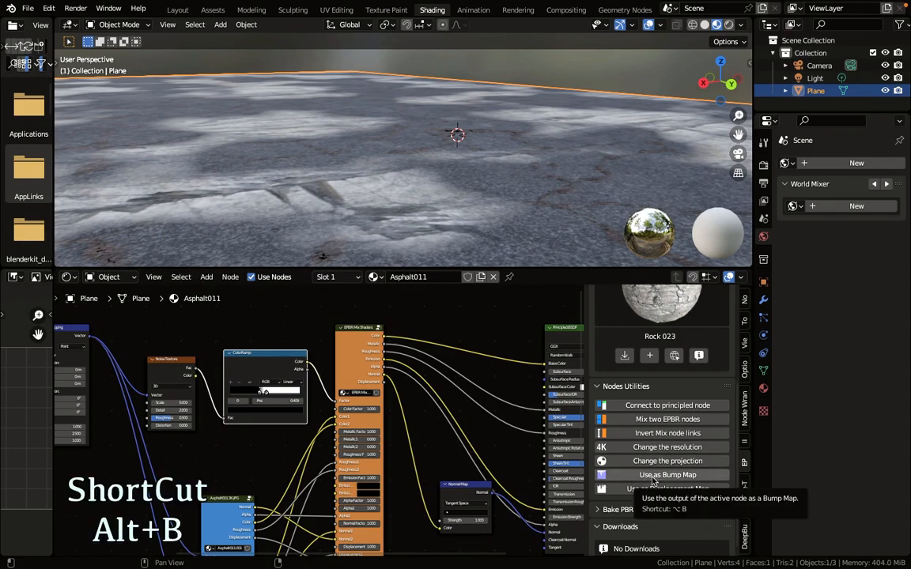
pyautogui.hotkey('alt', 'b')
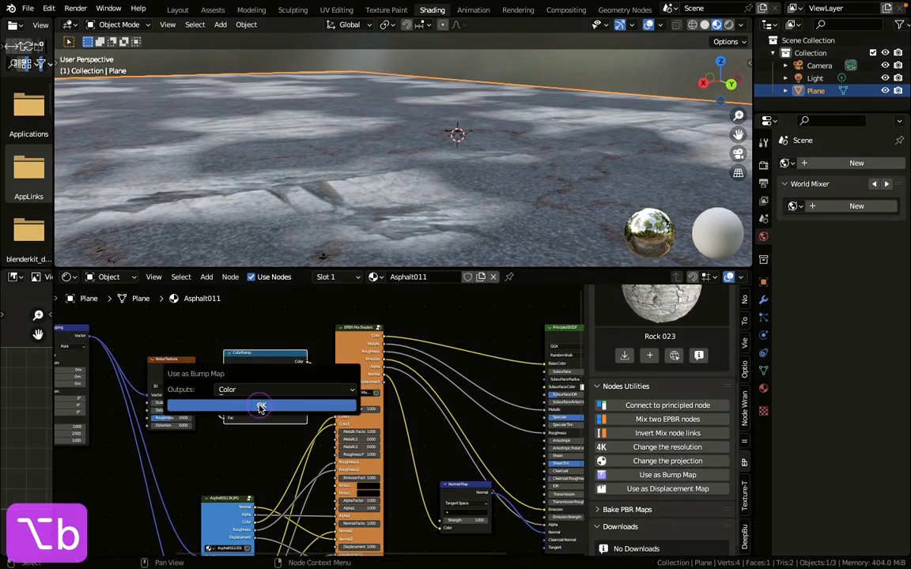
pyautogui.click(261, 407)
pyautogui.moveTo(401, 145); pyautogui.dragTo(469, 163, button='middle')
pyautogui.moveTo(362, 208); pyautogui.dragTo(393, 202, button='middle')
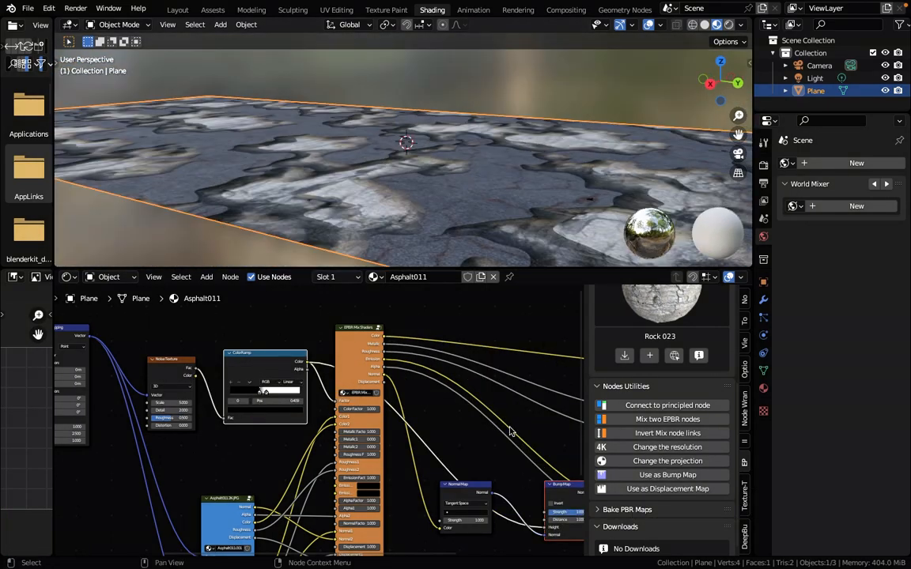
# Set the Bump Map node's Distance to 0.4.
pyautogui.scroll(-3, 500, 458)
pyautogui.moveTo(486, 475); pyautogui.dragTo(339, 390, button='middle')
pyautogui.scroll(6, 361, 399)
pyautogui.scroll(7, 362, 402)
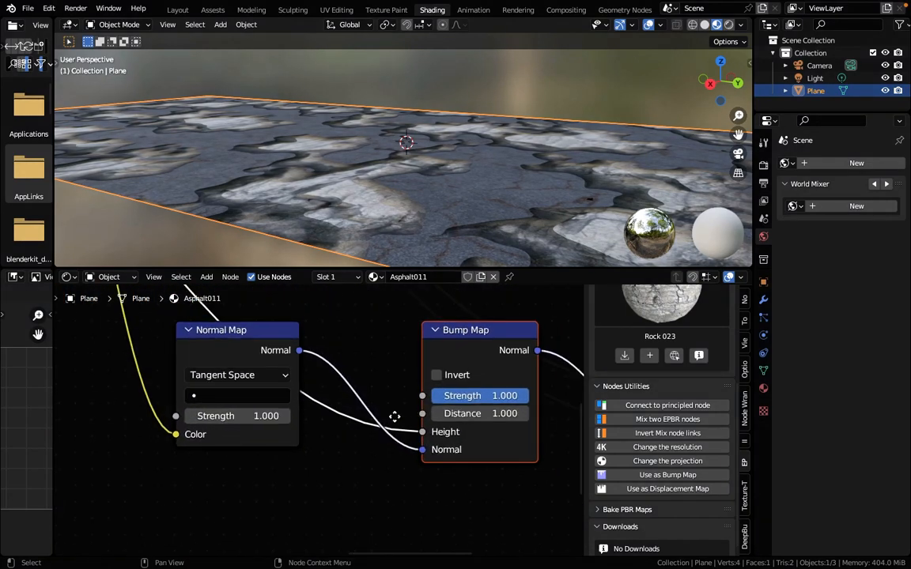
pyautogui.moveTo(470, 427); pyautogui.dragTo(370, 436, button='middle')
pyautogui.click(388, 420)
pyautogui.write('.0')
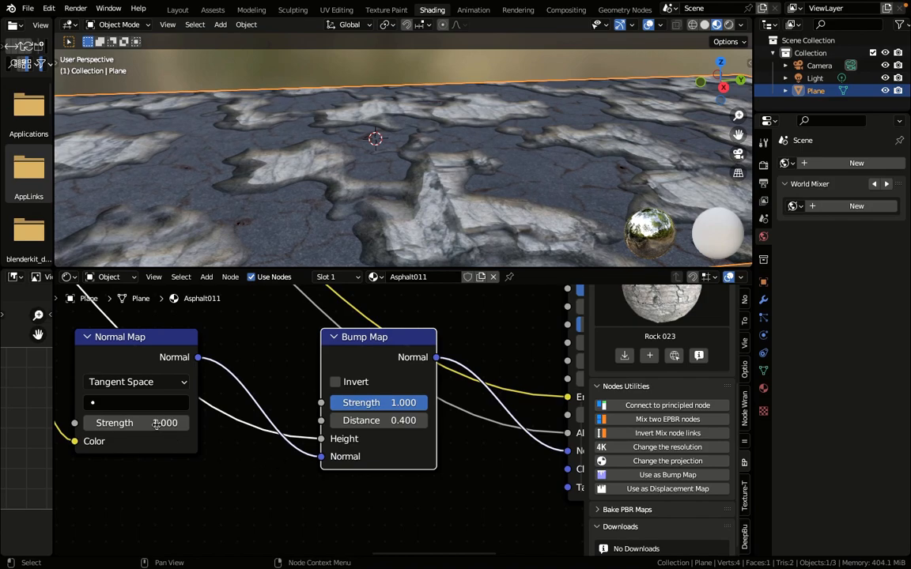
# Set the Normal Map node's Strength to 5.
pyautogui.click(146, 424)
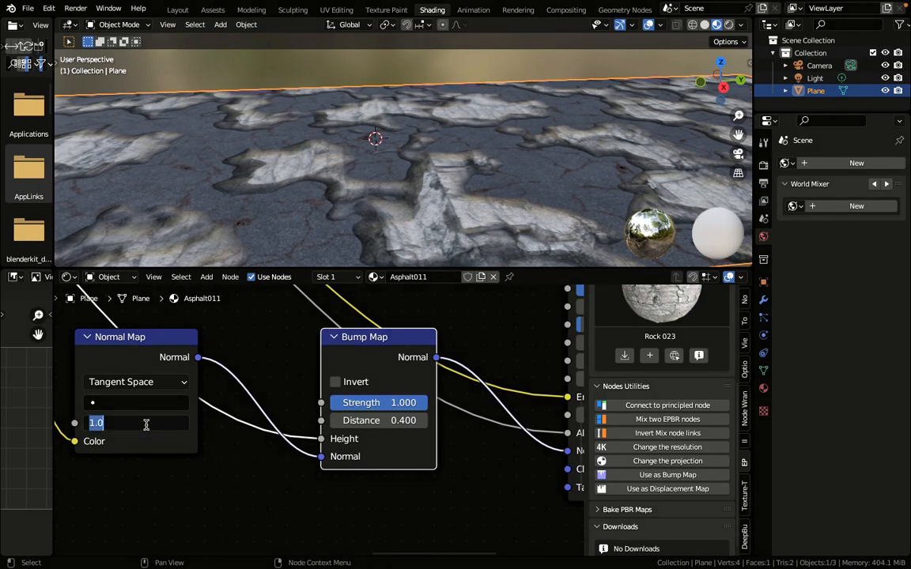
pyautogui.write('5')
pyautogui.press('Return')
pyautogui.moveTo(341, 176); pyautogui.dragTo(138, 226, button='middle')
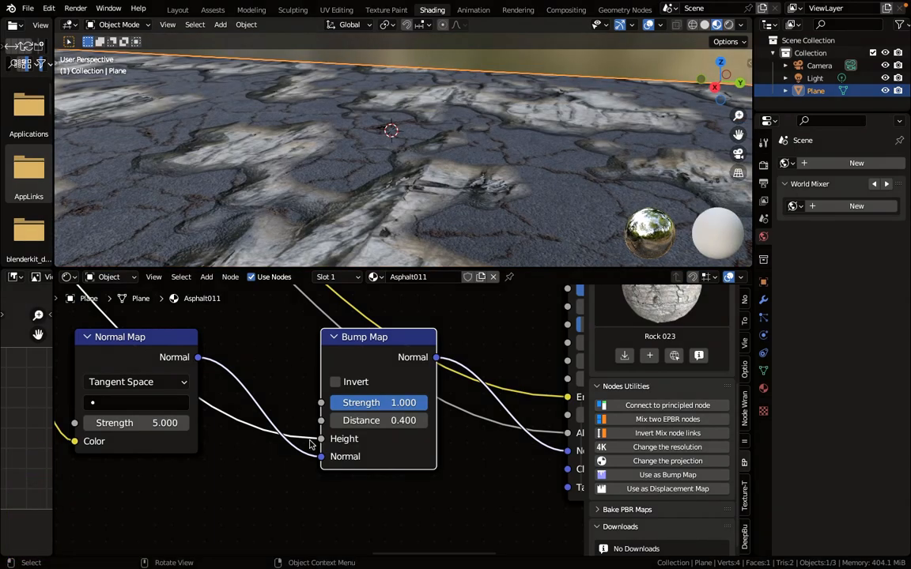
# Invert the texture links of the EPBR Mix Shaders node with the Invert Mix node links utility.
pyautogui.scroll(-9, 310, 427)
pyautogui.moveTo(228, 304); pyautogui.dragTo(547, 439, button='middle')
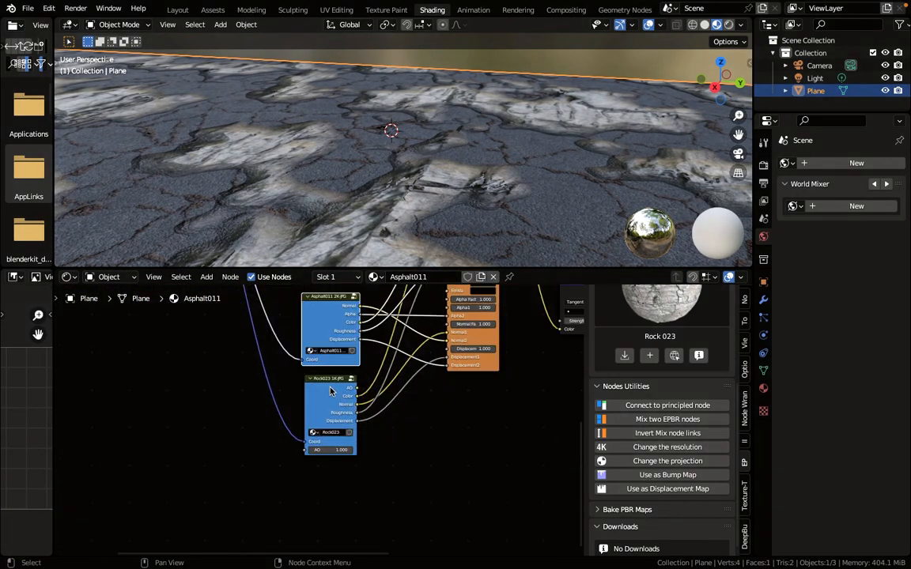
pyautogui.moveTo(271, 353); pyautogui.dragTo(135, 529, button='middle')
pyautogui.click(338, 320)
pyautogui.click(636, 435)
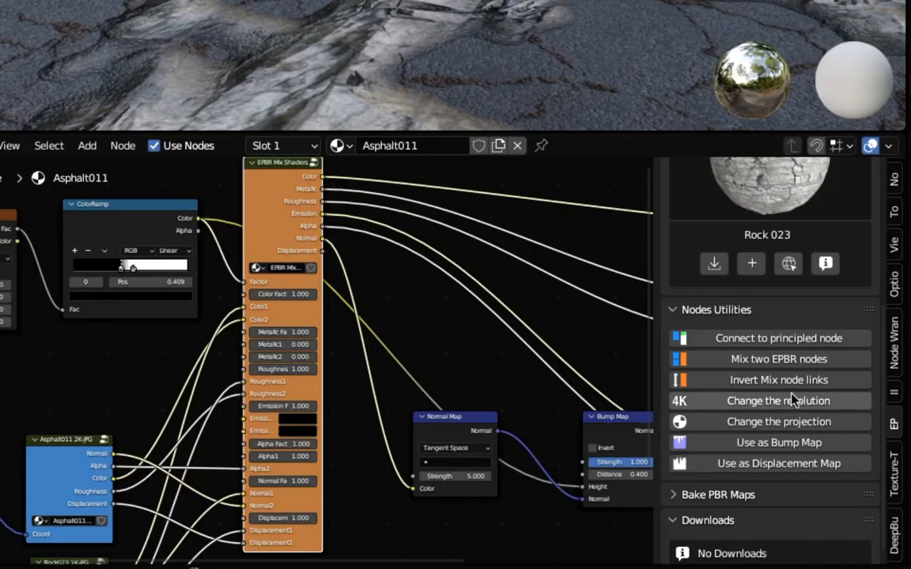
# Try to switch the Asphalt011 texture node's resolution to 2K-PNG with the Change the resolution utility.
pyautogui.click(783, 404)
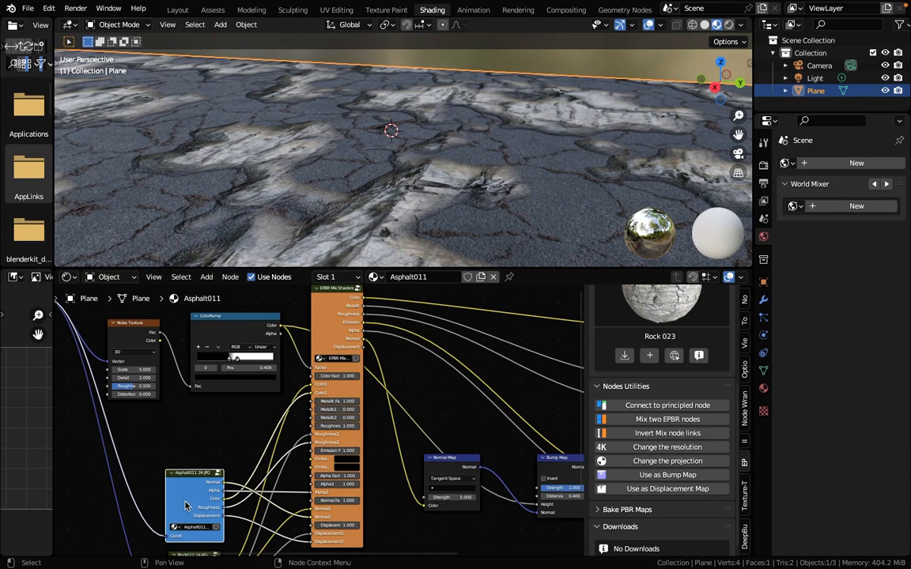
pyautogui.click(637, 447)
pyautogui.click(601, 492)
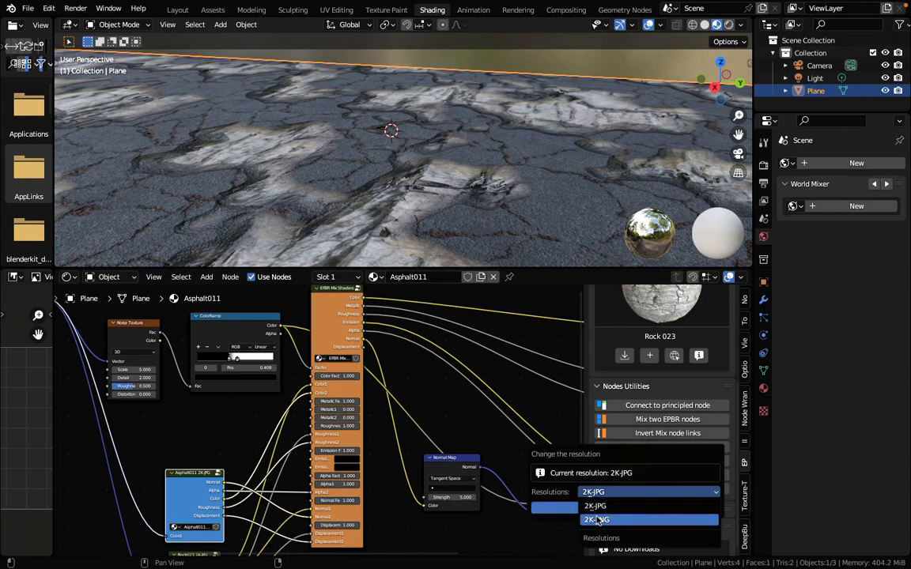
pyautogui.click(599, 520)
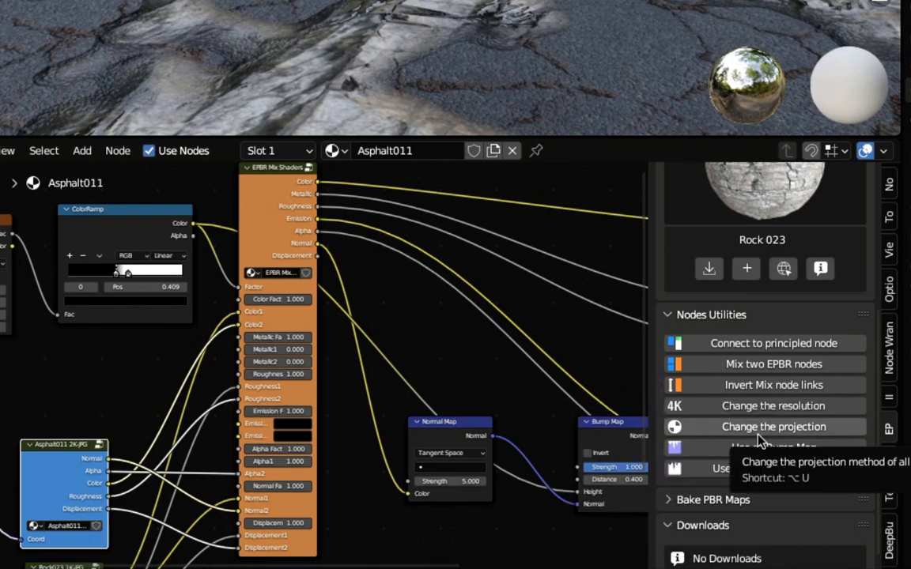
# Try the Box method with a Blend of 0 in the Change the projection utility for the Asphalt011 node.
pyautogui.click(660, 460)
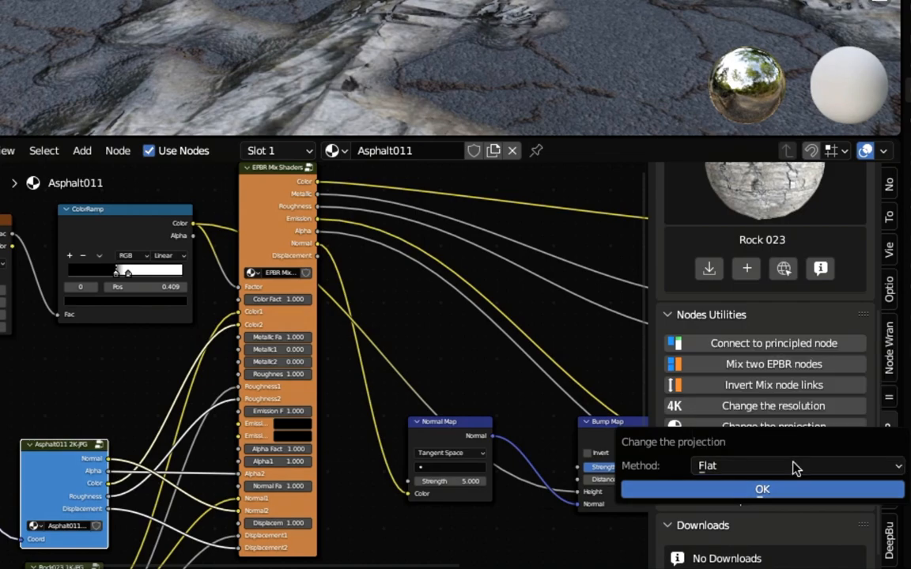
pyautogui.click(736, 467)
pyautogui.click(732, 425)
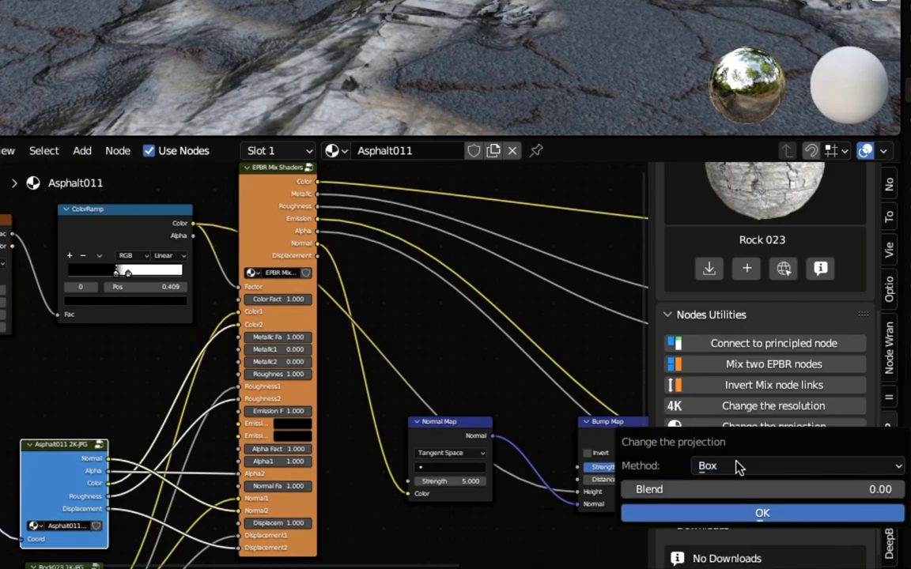
pyautogui.click(748, 490)
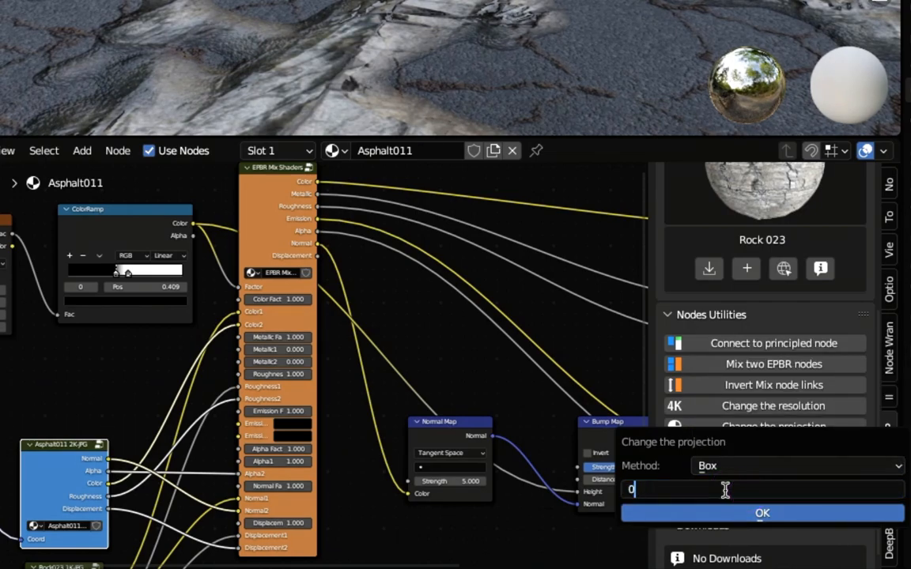
pyautogui.press('Return')
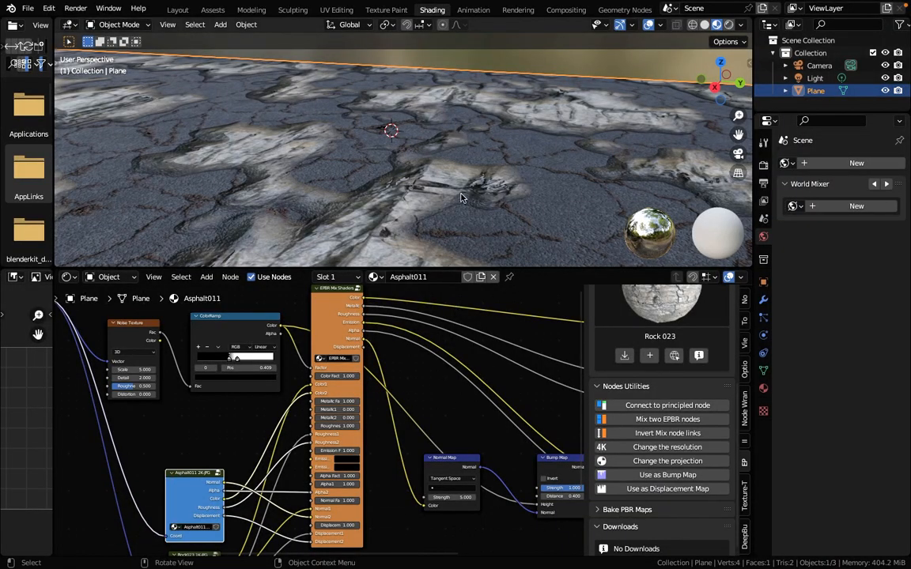
# Open the Bake PBR Maps settings of the Easy PBR add-on.
pyautogui.scroll(-4, 437, 162)
pyautogui.press('1')
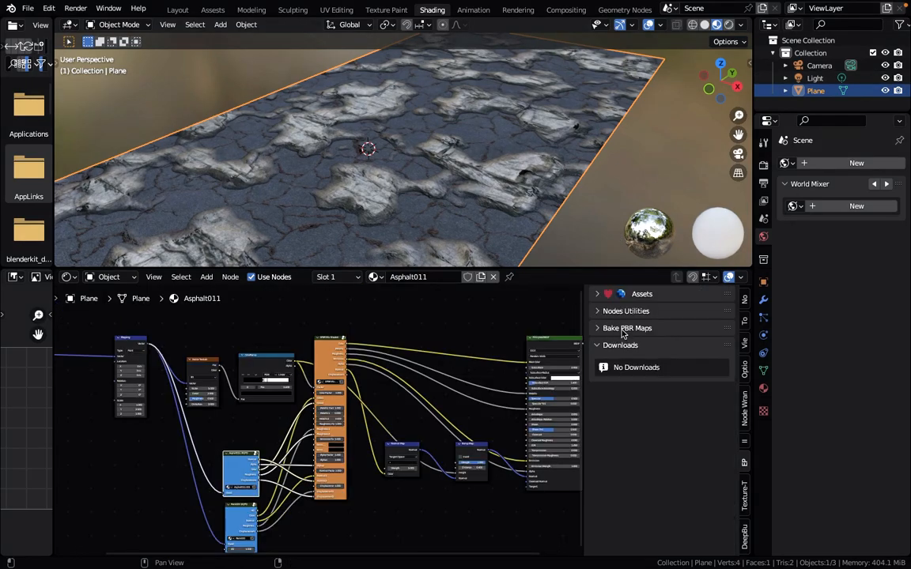
pyautogui.click(623, 328)
# Examine how the EPBR Mix Shaders node's outputs connect to the Principled BSDF and Material Output nodes.
pyautogui.moveTo(366, 373); pyautogui.dragTo(475, 488, button='middle')
pyautogui.moveTo(506, 133); pyautogui.dragTo(442, 124, button='middle')
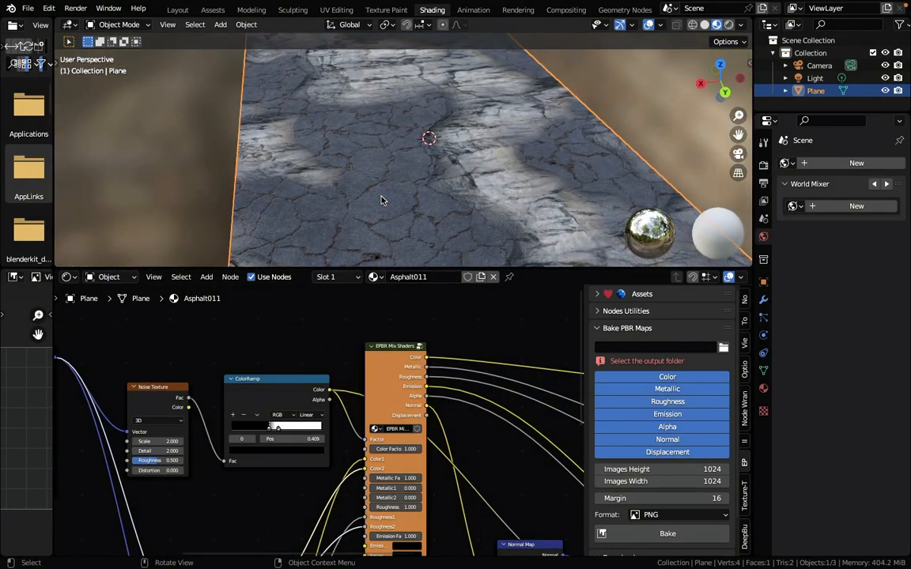
pyautogui.scroll(-4, 381, 202)
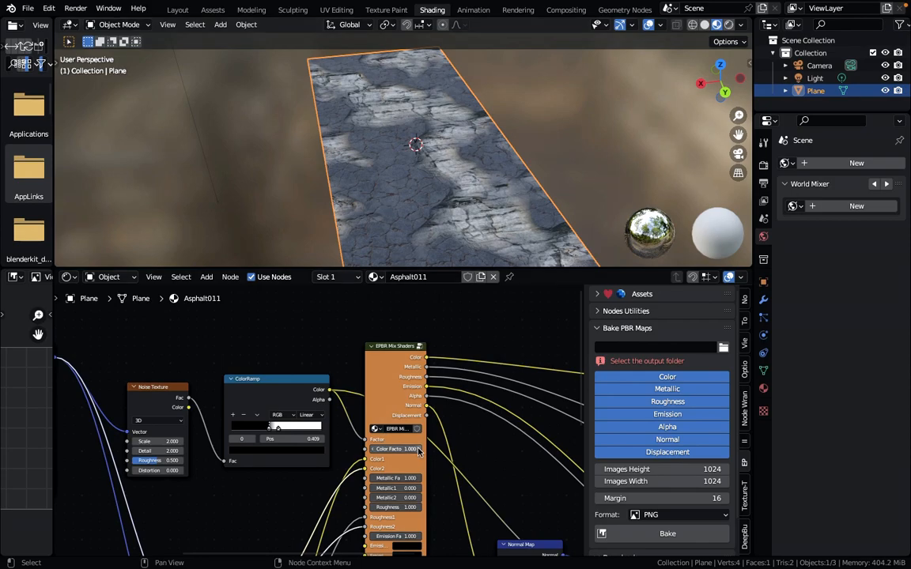
pyautogui.scroll(-3, 417, 361)
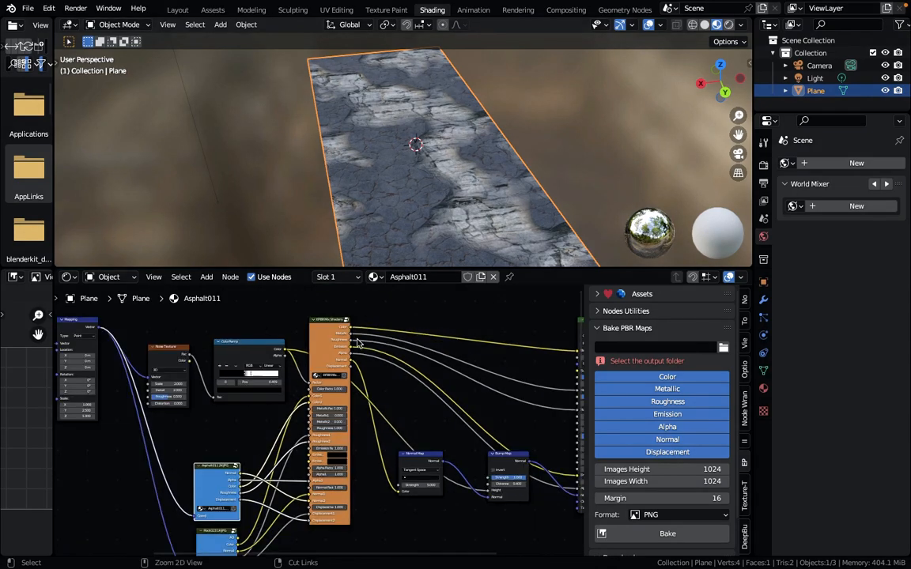
pyautogui.scroll(-2, 357, 341)
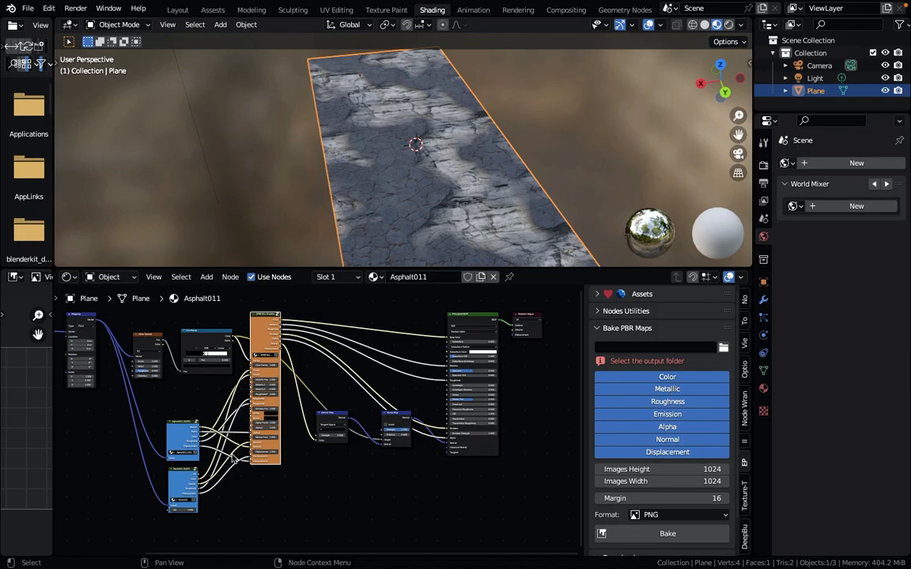
pyautogui.scroll(6, 336, 427)
pyautogui.moveTo(416, 329); pyautogui.dragTo(300, 391, button='middle')
pyautogui.scroll(4, 268, 394)
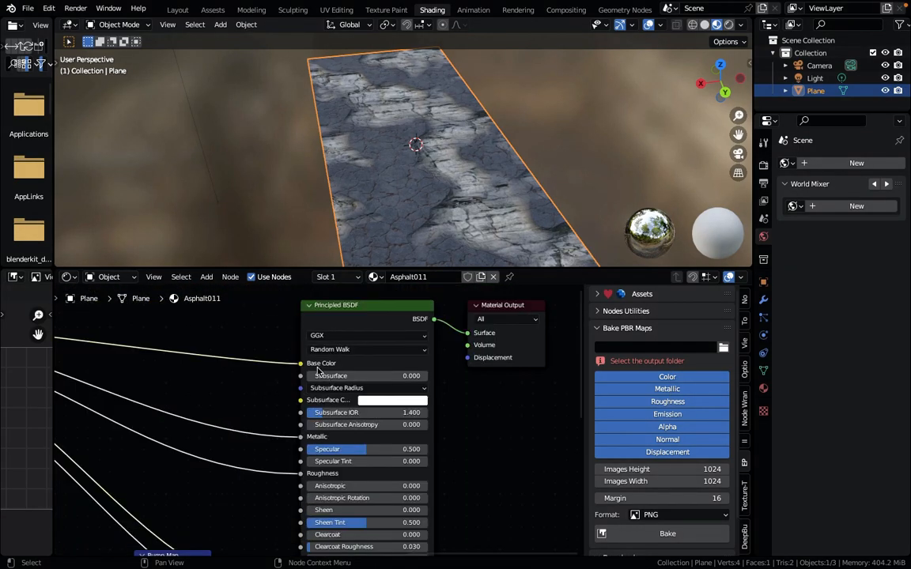
pyautogui.scroll(3, 269, 366)
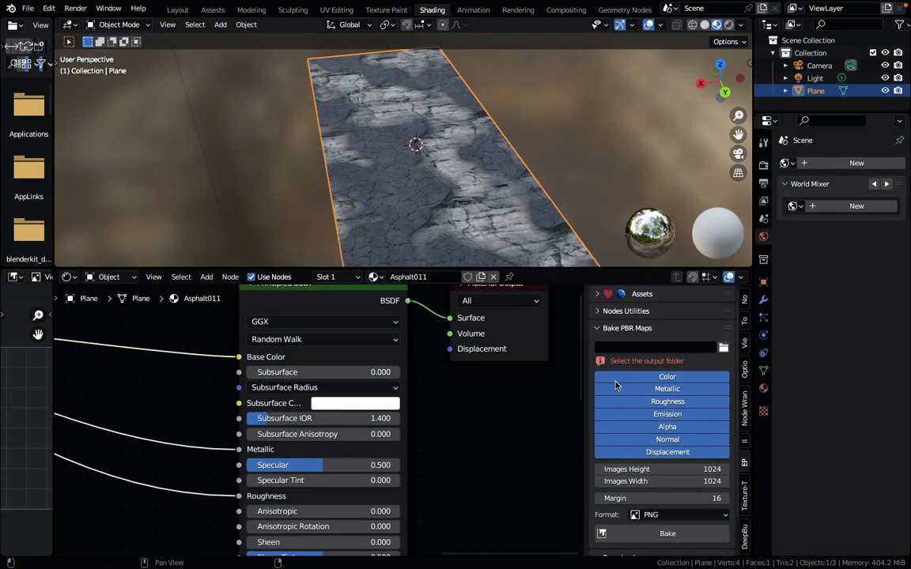
# Disconnect the links going into the Principled BSDF's Metallic and Emission inputs.
pyautogui.moveTo(281, 399); pyautogui.dragTo(274, 342, button='middle')
pyautogui.moveTo(231, 394); pyautogui.dragTo(209, 398)
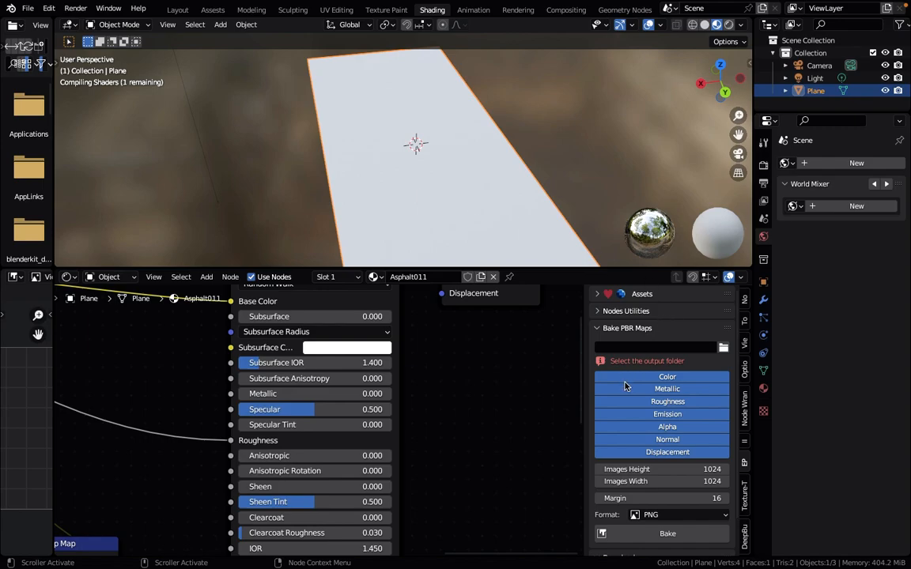
pyautogui.moveTo(94, 419); pyautogui.dragTo(115, 299, button='middle')
pyautogui.moveTo(252, 475); pyautogui.dragTo(289, 486)
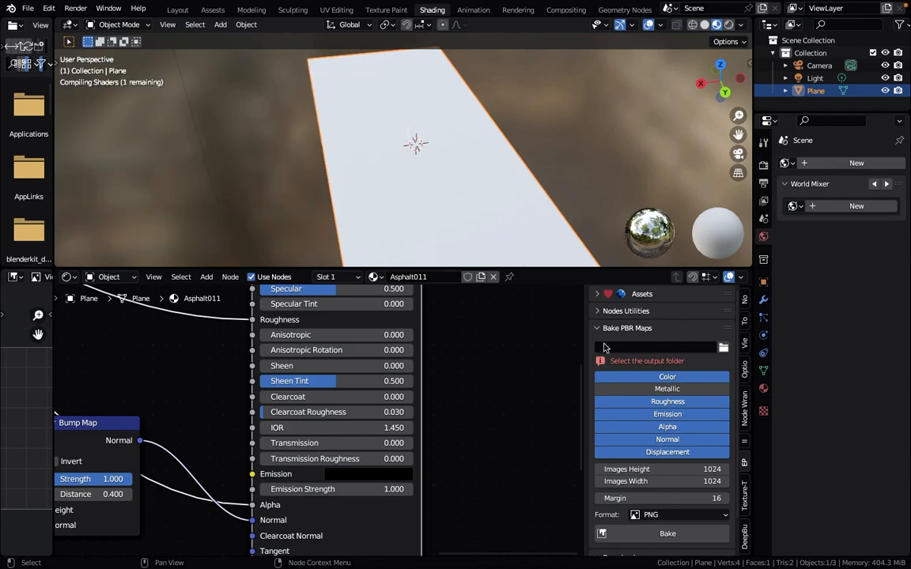
# Limit the maps to bake to Color, Roughness and Normal, excluding Emission, Alpha and Displacement.
pyautogui.click(654, 418)
pyautogui.click(670, 428)
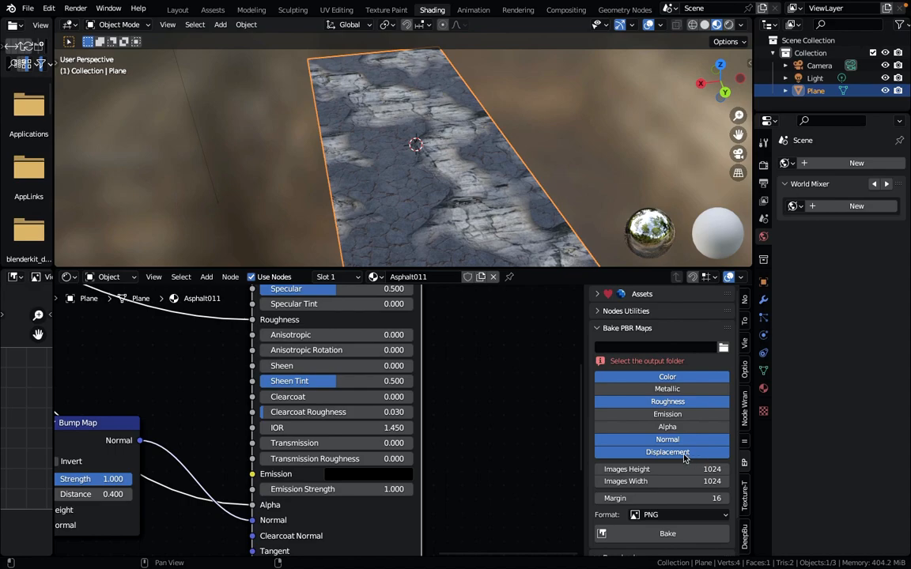
pyautogui.click(683, 454)
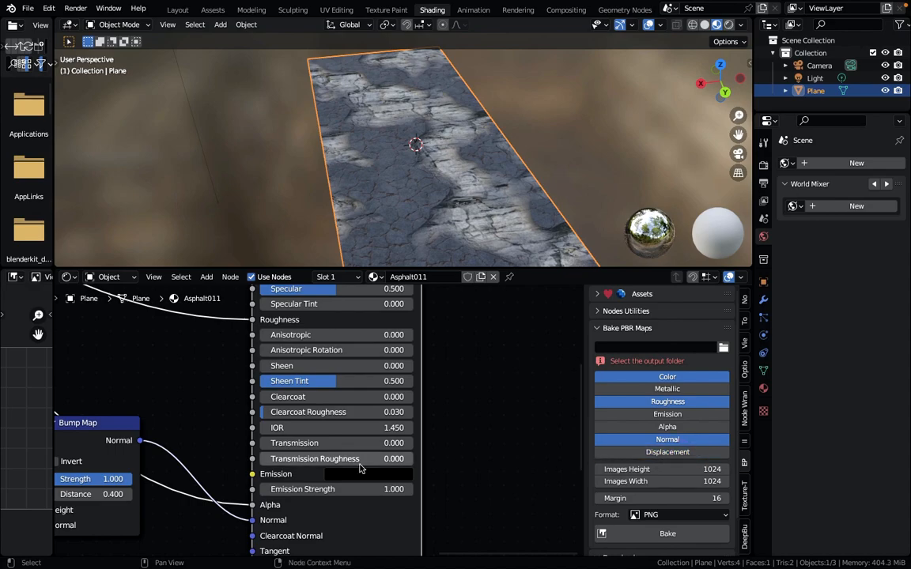
pyautogui.scroll(-6, 189, 417)
pyautogui.moveTo(491, 465); pyautogui.dragTo(475, 556, button='middle')
pyautogui.moveTo(393, 404); pyautogui.dragTo(401, 403)
pyautogui.click(470, 416)
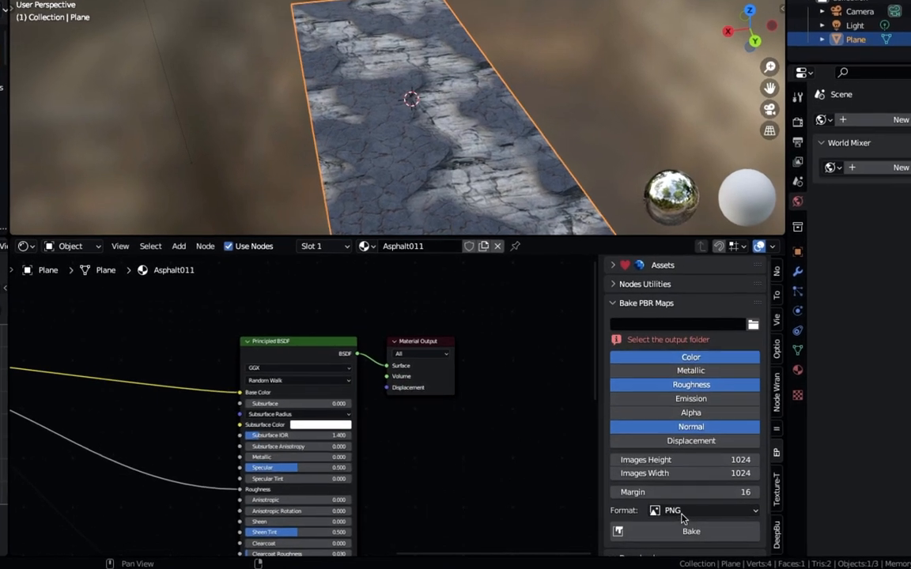
# Set the bake's Images Height and Images Width to 2048 and choose the test1 folder as output.
pyautogui.scroll(-2, 673, 443)
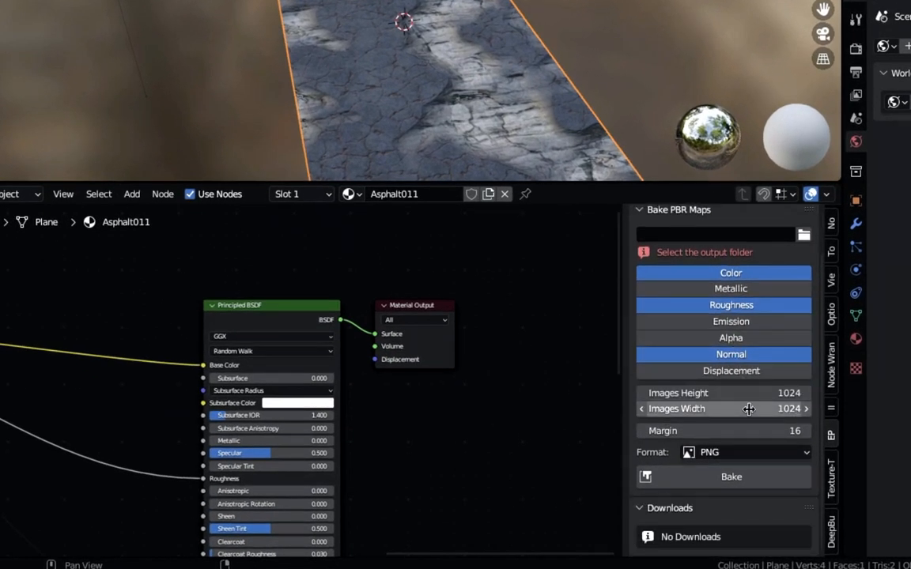
pyautogui.moveTo(750, 395); pyautogui.dragTo(752, 406)
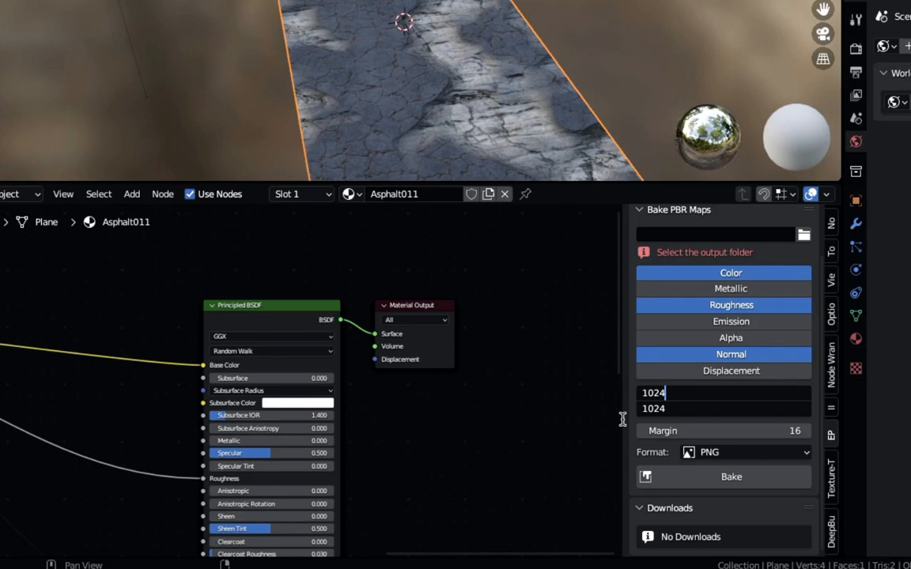
pyautogui.click(526, 433)
pyautogui.moveTo(795, 392); pyautogui.dragTo(794, 408)
pyautogui.write('2048')
pyautogui.press('Return')
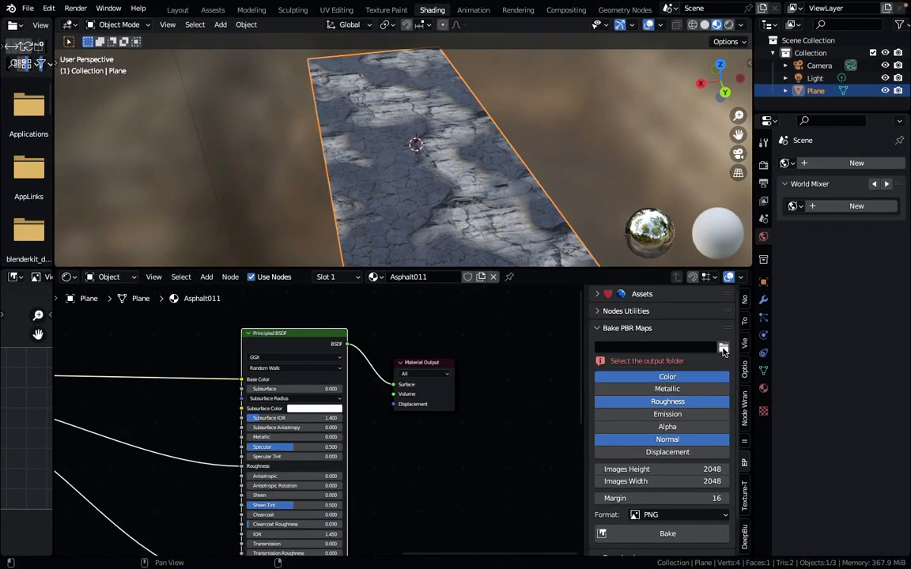
pyautogui.click(723, 349)
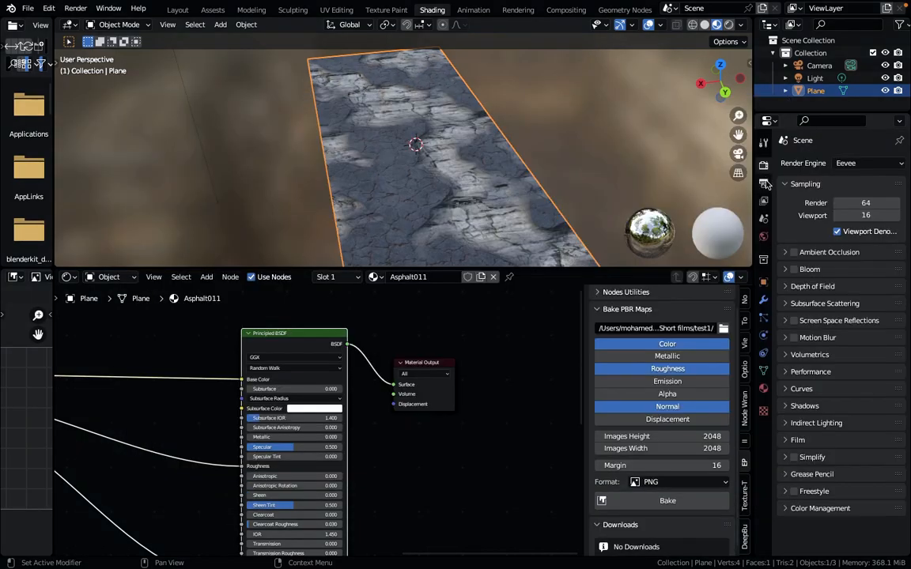
# Switch the scene's render engine to Cycles.
pyautogui.click(764, 183)
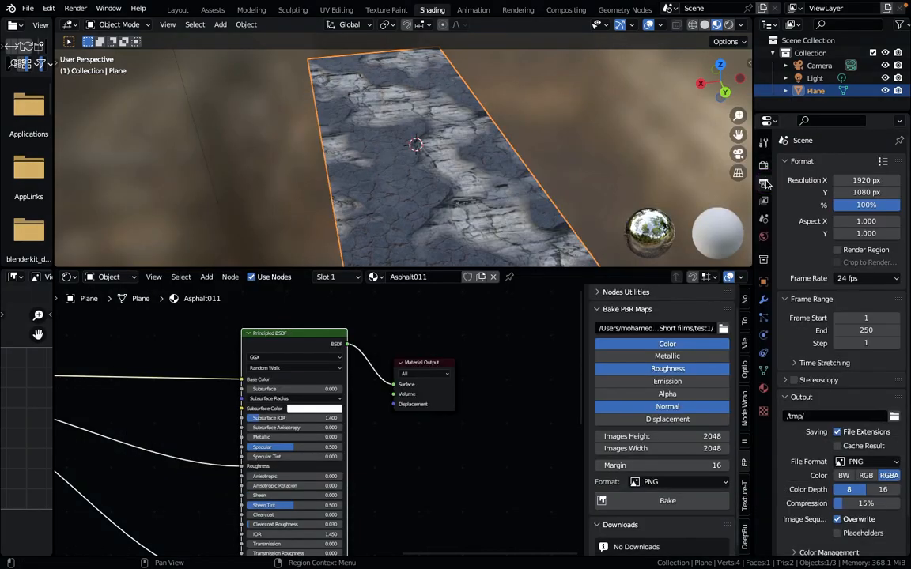
pyautogui.click(764, 164)
pyautogui.click(870, 163)
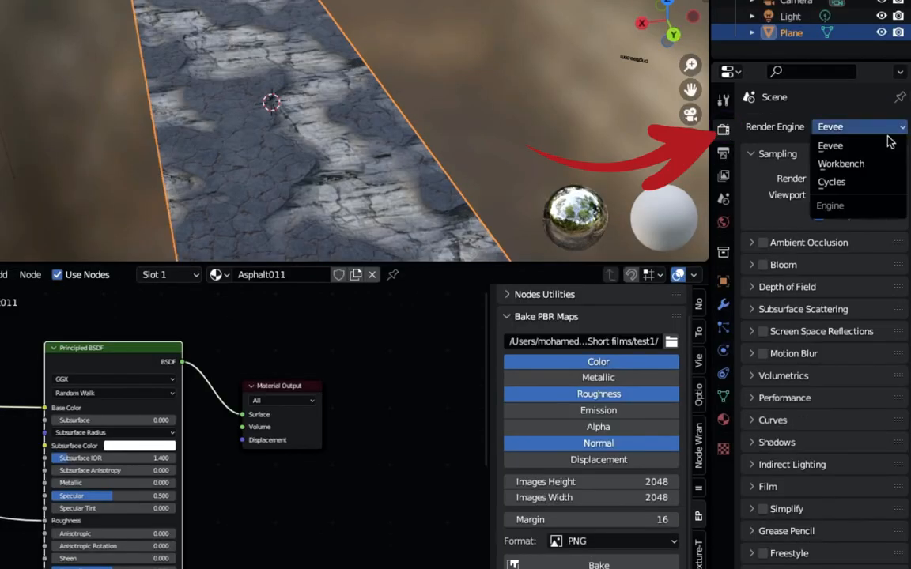
pyautogui.click(852, 187)
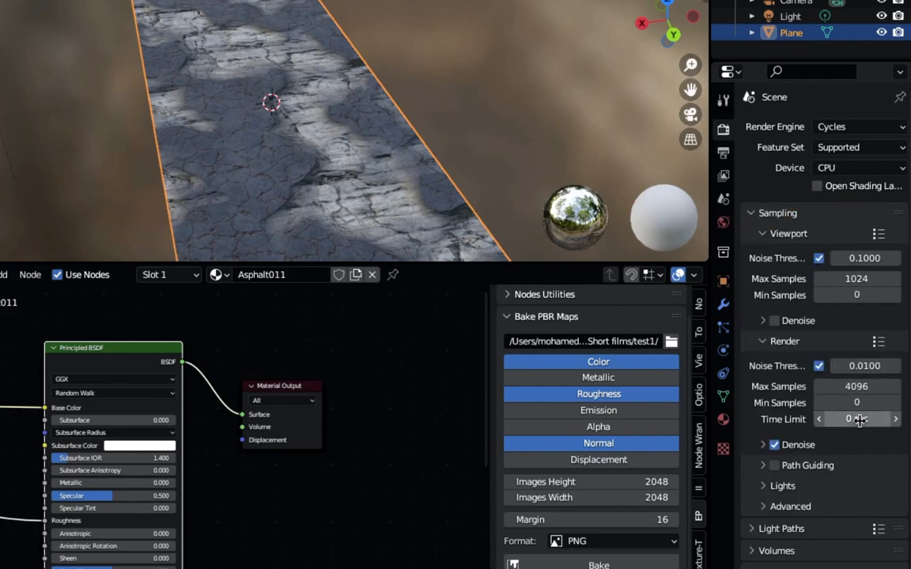
# Set the render Max Samples to 1 and turn off render denoising.
pyautogui.click(850, 387)
pyautogui.write('1')
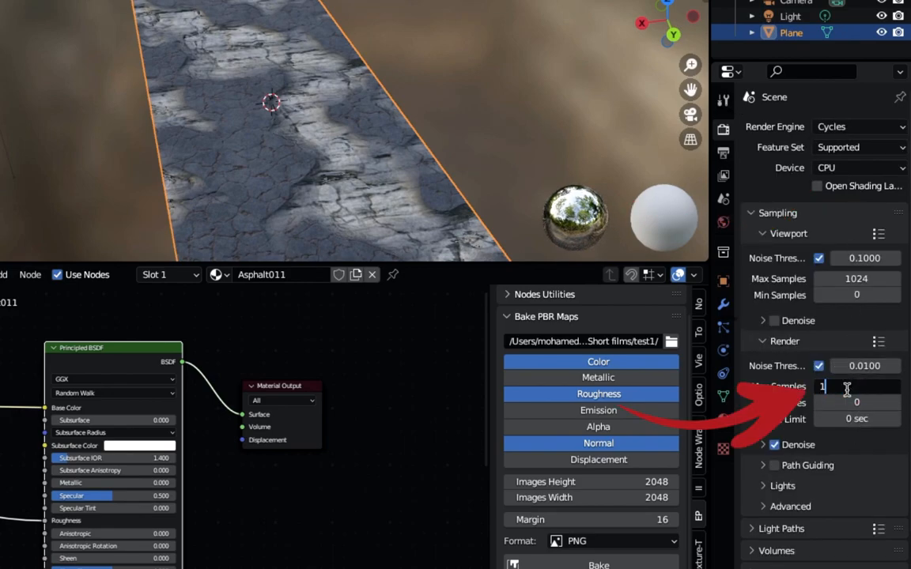
pyautogui.press('Return')
pyautogui.click(775, 446)
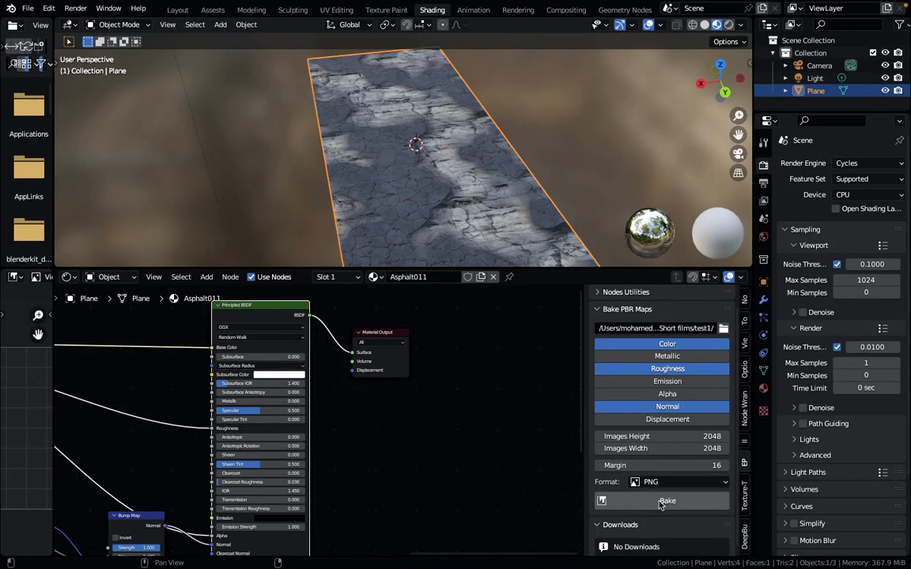
# Bake the selected Color, Roughness and Normal maps of the Asphalt011 material.
pyautogui.click(664, 503)
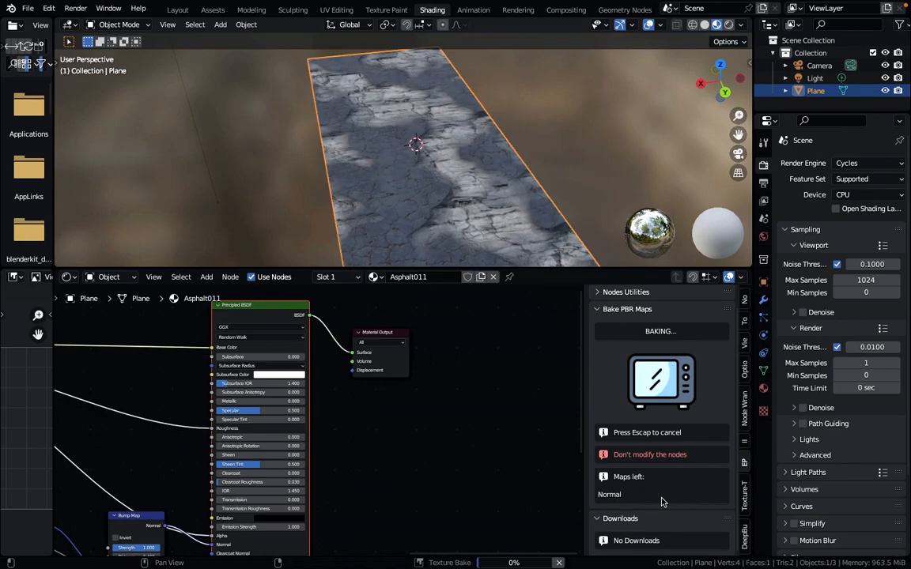
# Unlink the Asphalt011 material from the plane and create a new material in its place.
pyautogui.click(493, 276)
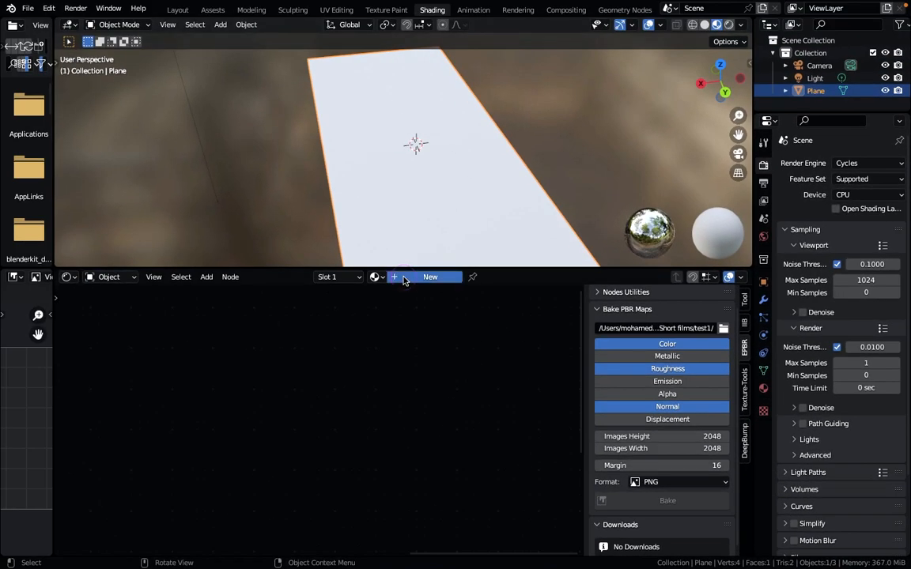
pyautogui.click(405, 278)
# Search the add-on preferences for "wra" to check whether Node Wrangler is enabled.
pyautogui.press('super+comma')
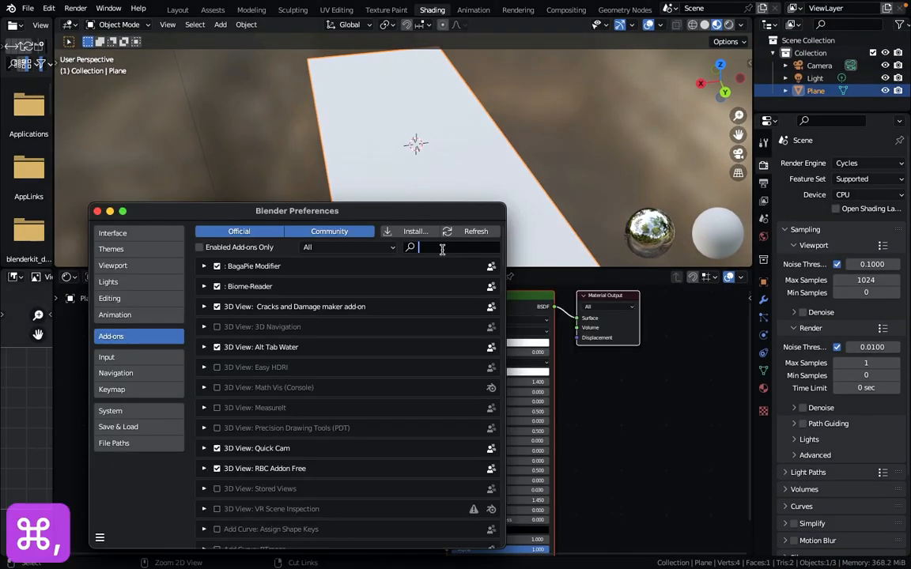
pyautogui.write('wra')
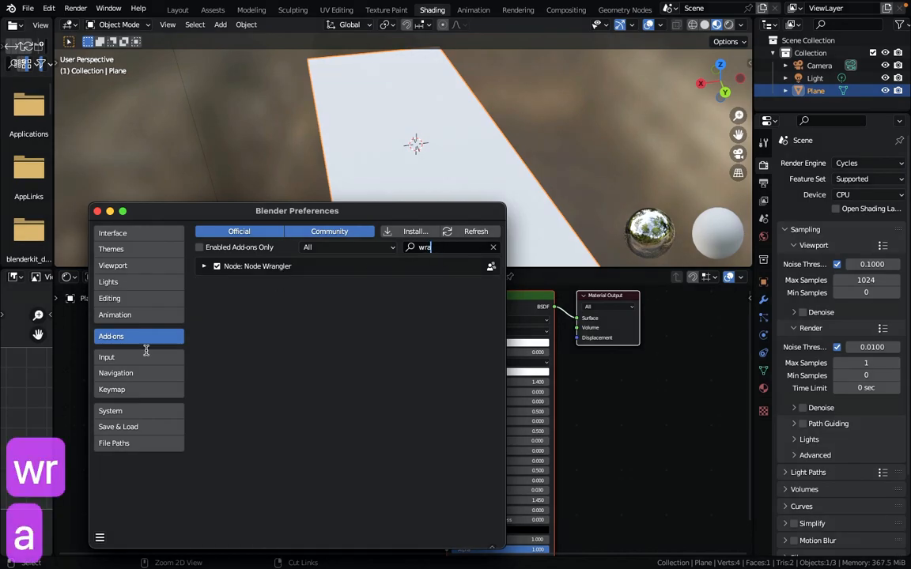
pyautogui.click(98, 212)
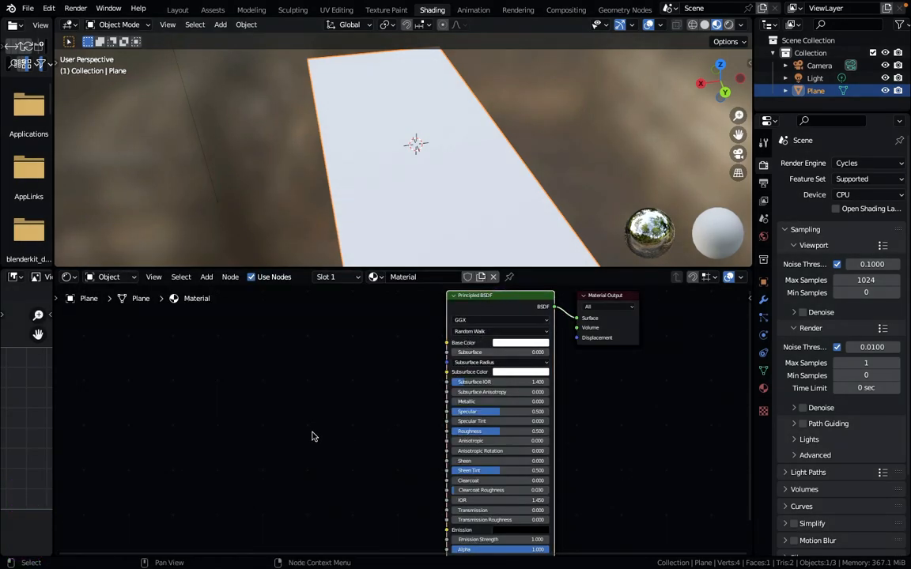
# Load the baked Color.png, Normal.png and Roughness.png from the test1 folder with Node Wrangler's Principled Texture Setup.
pyautogui.hotkey('ctrl', 'shift', 't')
pyautogui.click(157, 470)
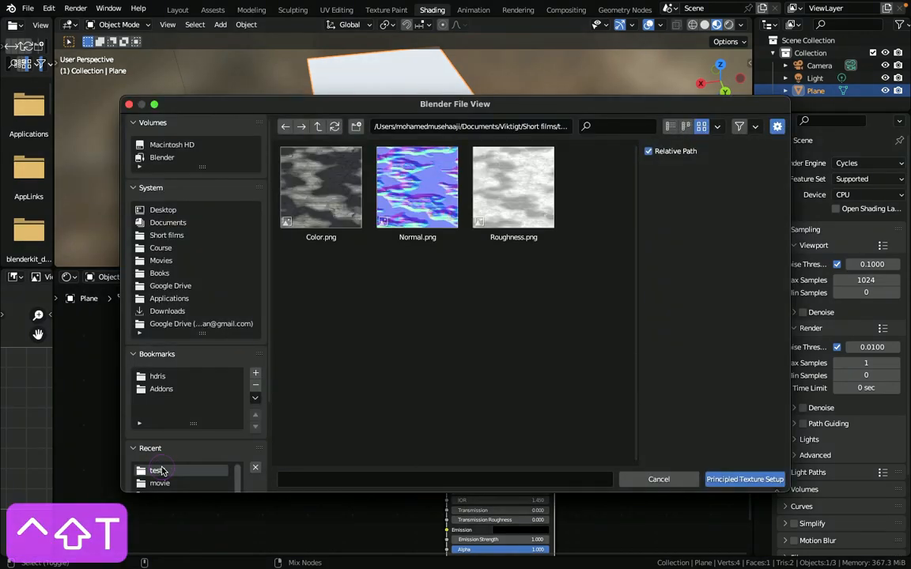
pyautogui.moveTo(604, 284); pyautogui.dragTo(254, 153)
pyautogui.click(726, 480)
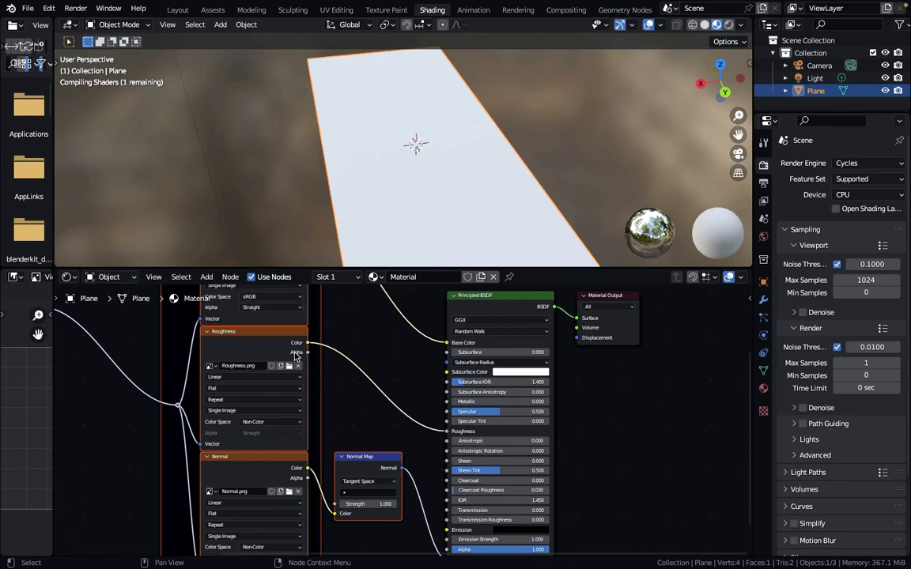
pyautogui.scroll(-2, 289, 352)
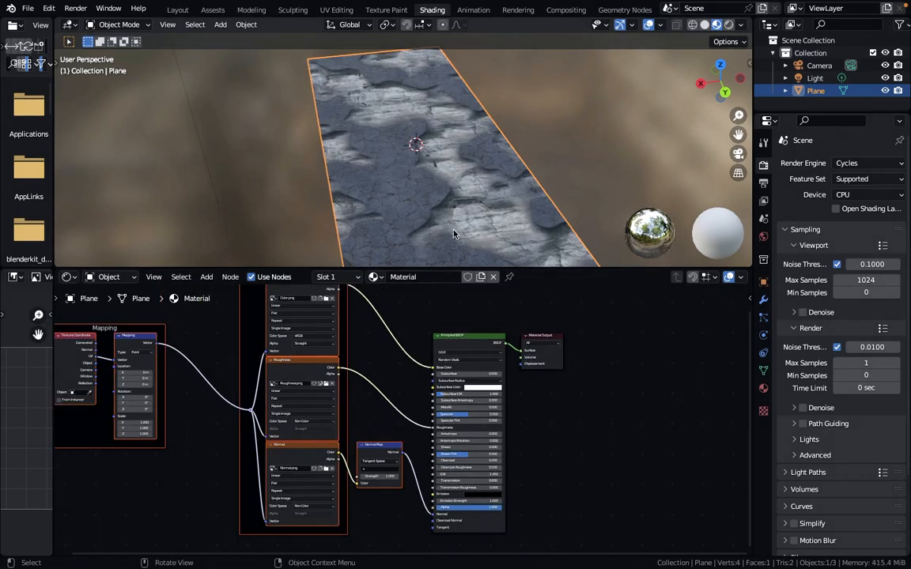
pyautogui.scroll(2, 368, 428)
pyautogui.scroll(2, 368, 428)
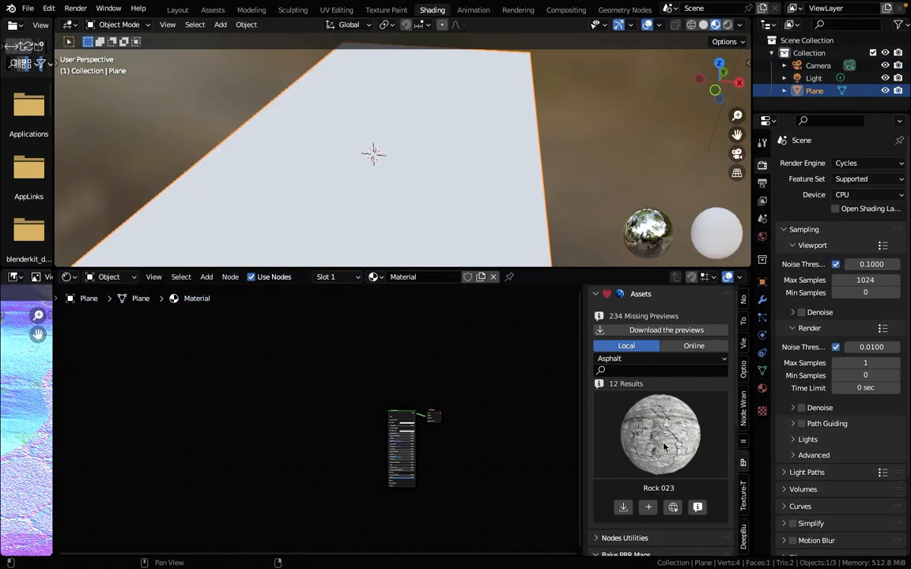
# Add Rock 023 as a 1K-JPG node group and connect it to the Principled BSDF.
pyautogui.click(648, 507)
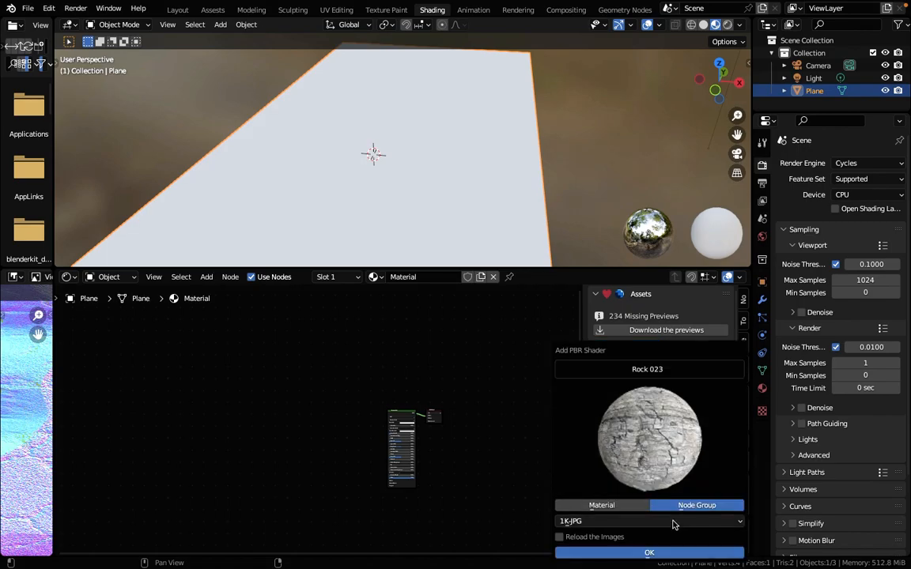
pyautogui.click(647, 552)
pyautogui.moveTo(204, 309); pyautogui.dragTo(400, 460)
pyautogui.hotkey('alt', 'p')
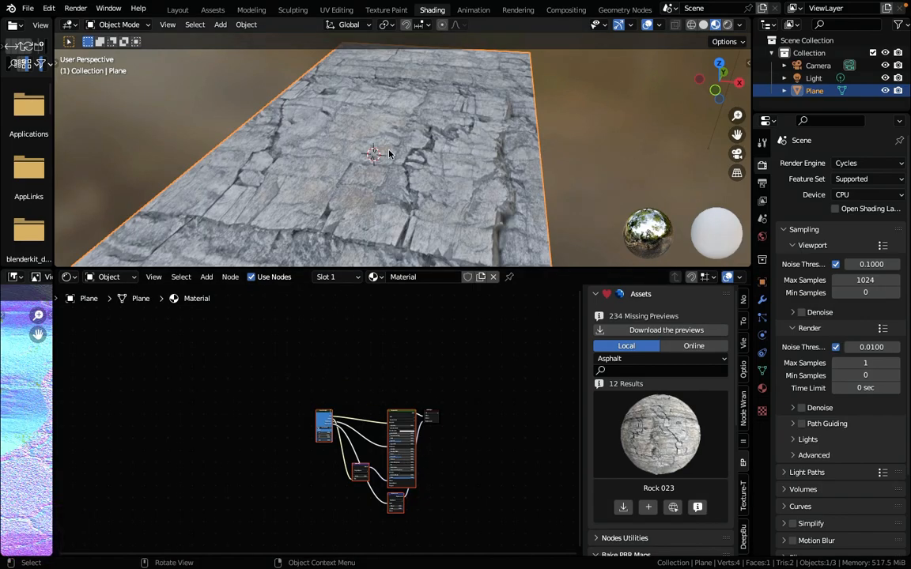
pyautogui.moveTo(296, 165); pyautogui.dragTo(199, 169, button='middle')
pyautogui.scroll(-5, 379, 160)
pyautogui.moveTo(379, 160); pyautogui.dragTo(472, 144, button='middle')
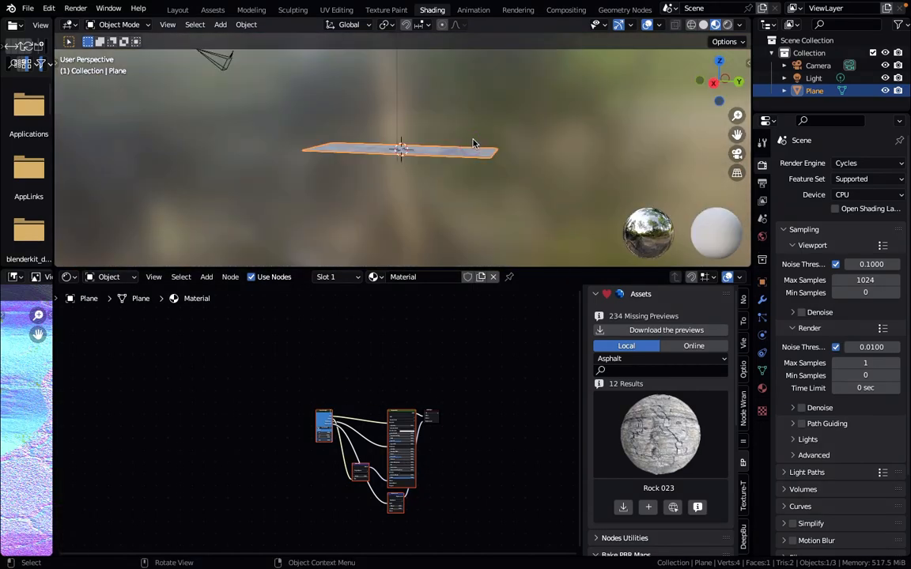